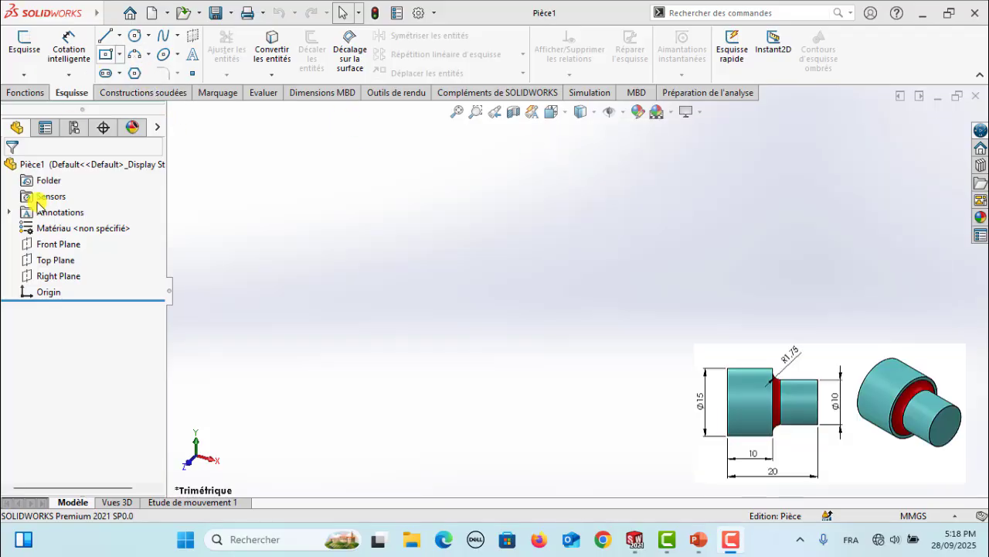
Step: Start a sketch on the Front Plane and draw a circle about 80 mm in diameter centred on the origin
{"action": "left_click", "coordinate": [48, 243]}
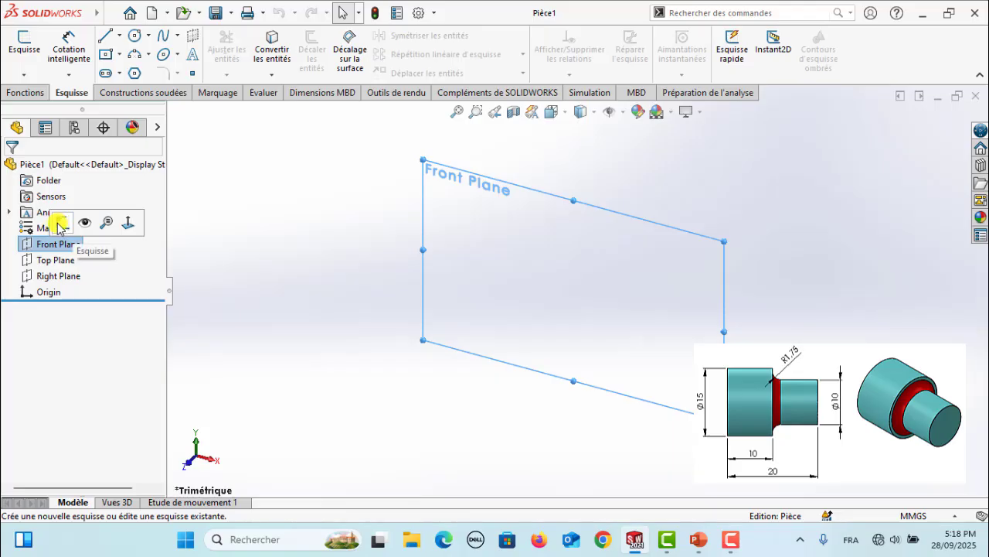
{"action": "left_click", "coordinate": [62, 224]}
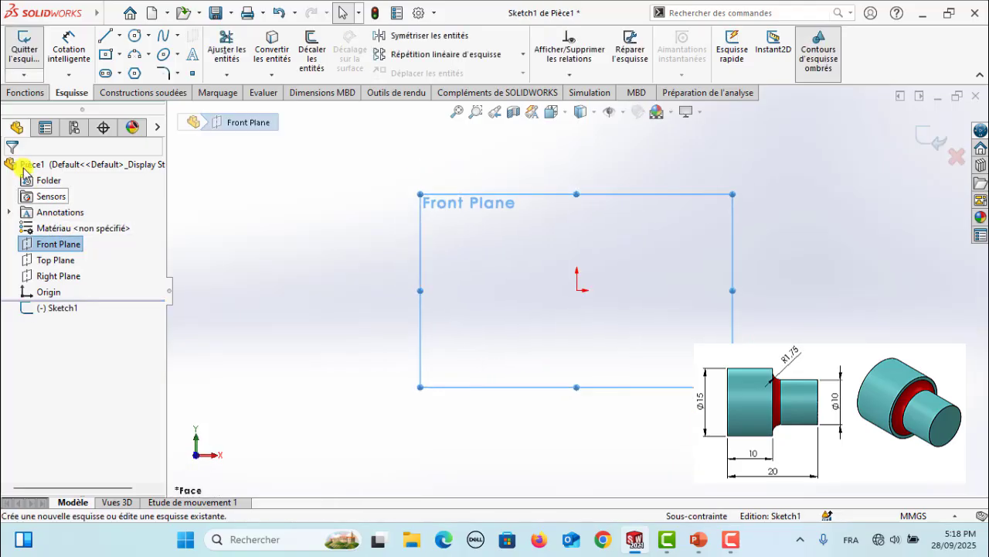
{"action": "left_click", "coordinate": [106, 52]}
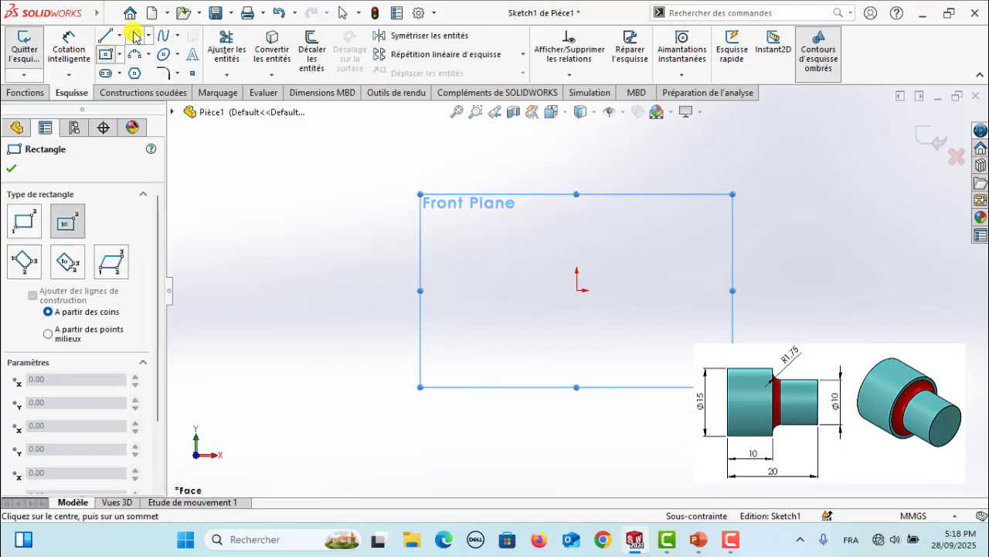
{"action": "left_click", "coordinate": [135, 35]}
{"action": "left_click", "coordinate": [578, 290]}
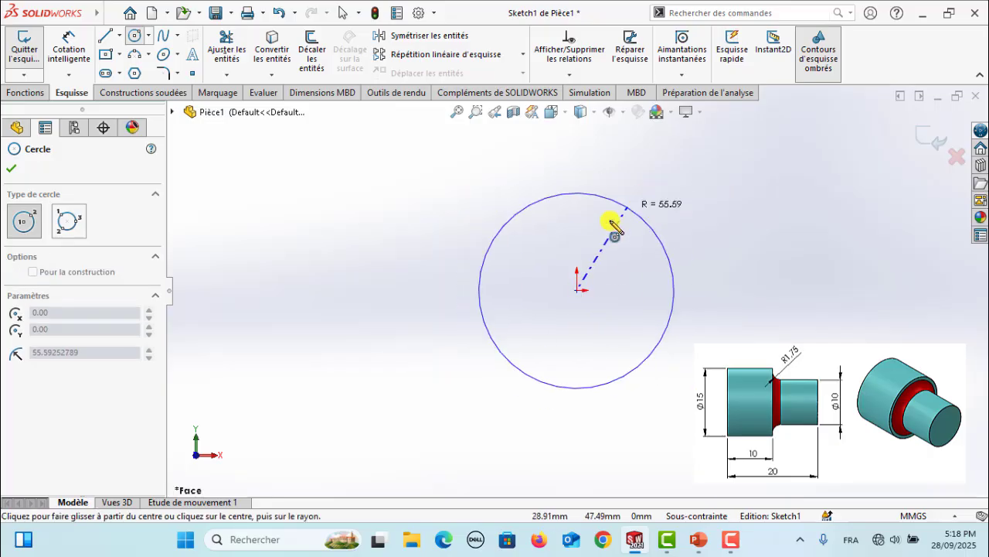
{"action": "left_click", "coordinate": [608, 227]}
Step: Dimension the circle's diameter to 15 mm
{"action": "left_click", "coordinate": [70, 52]}
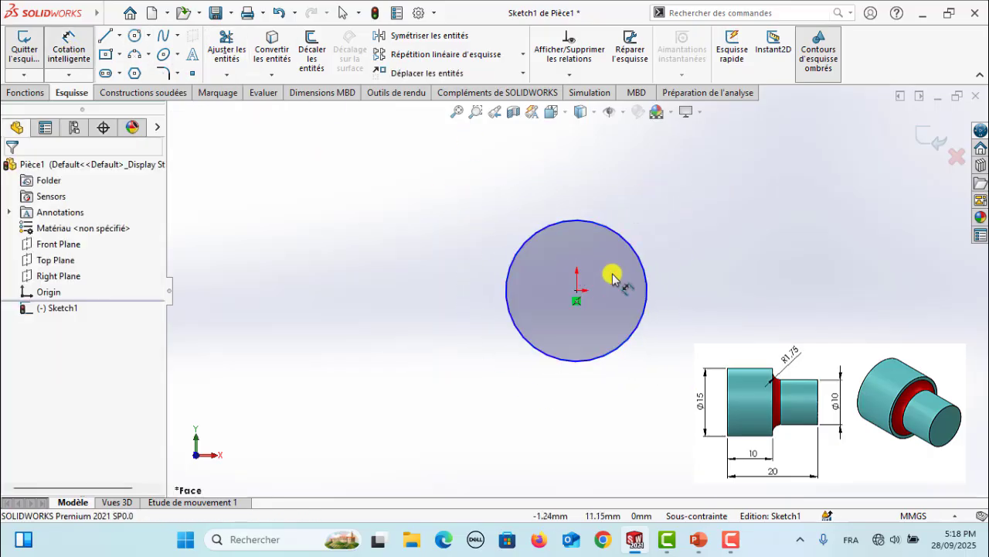
{"action": "left_click", "coordinate": [645, 272]}
{"action": "left_click", "coordinate": [715, 290]}
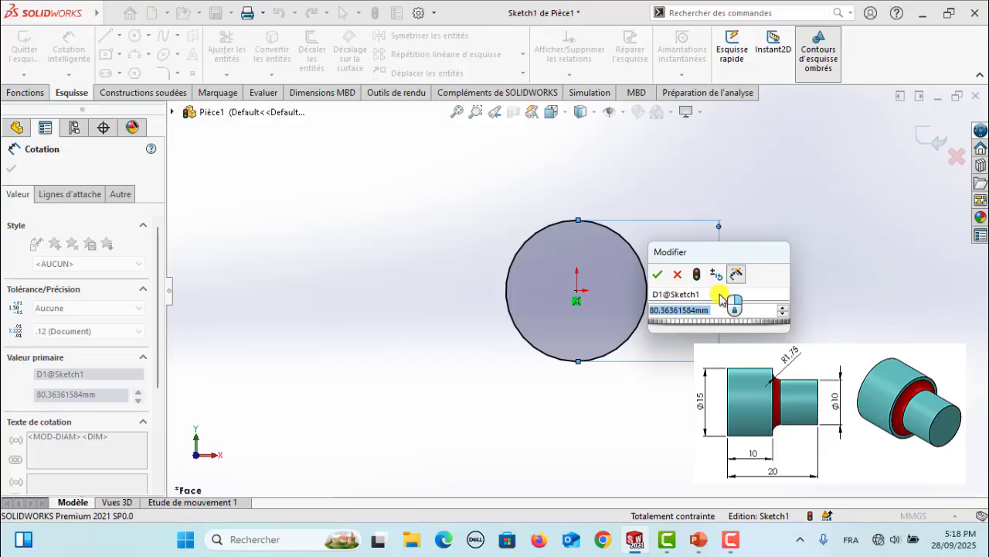
{"action": "type", "text": "15"}
{"action": "key", "text": "Return"}
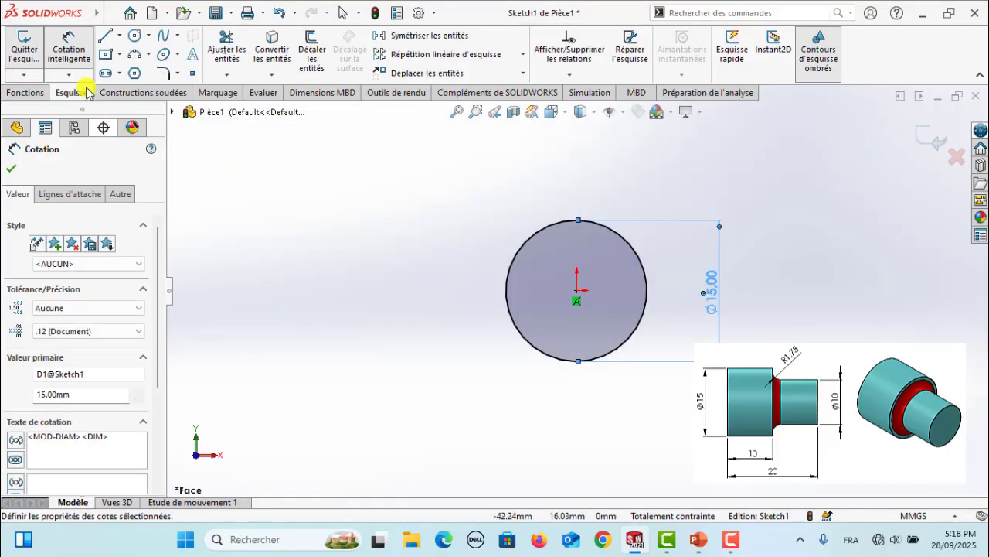
Step: Extrude the circle into a solid boss with a blind depth of 10 mm
{"action": "left_click", "coordinate": [26, 93]}
{"action": "left_click", "coordinate": [33, 49]}
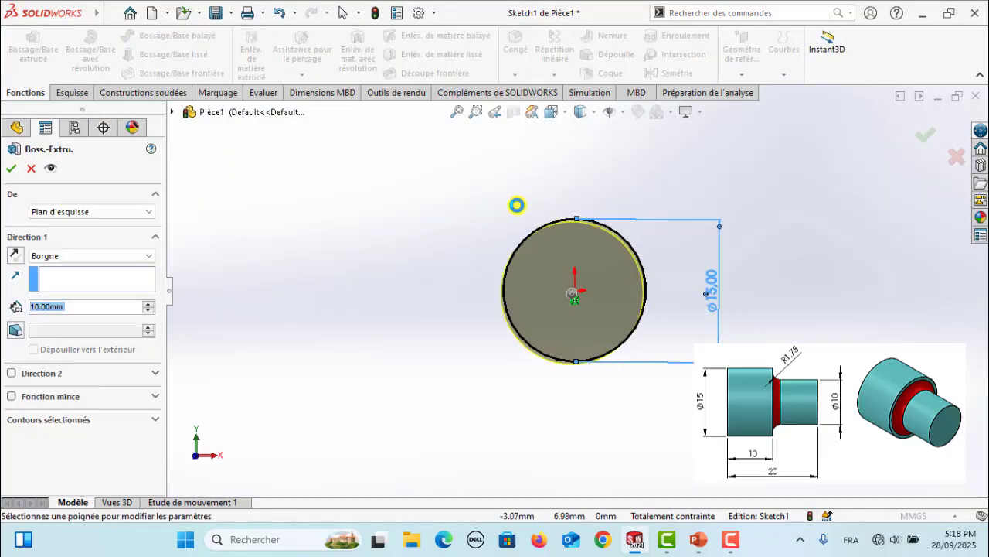
{"action": "left_click", "coordinate": [11, 168]}
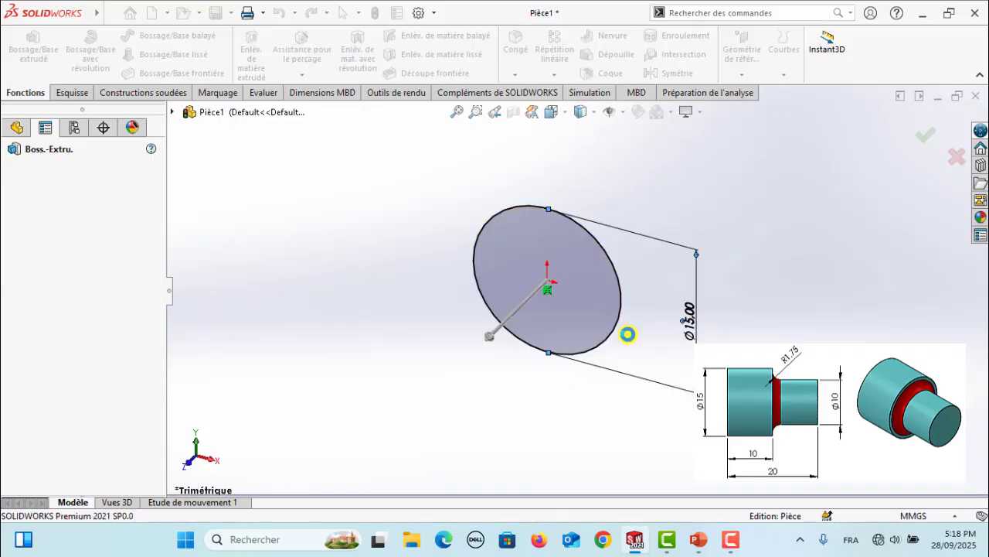
Step: Start a sketch on the cylinder's front circular face and draw a circle about 8 mm in diameter centred on the origin
{"action": "left_click", "coordinate": [451, 308]}
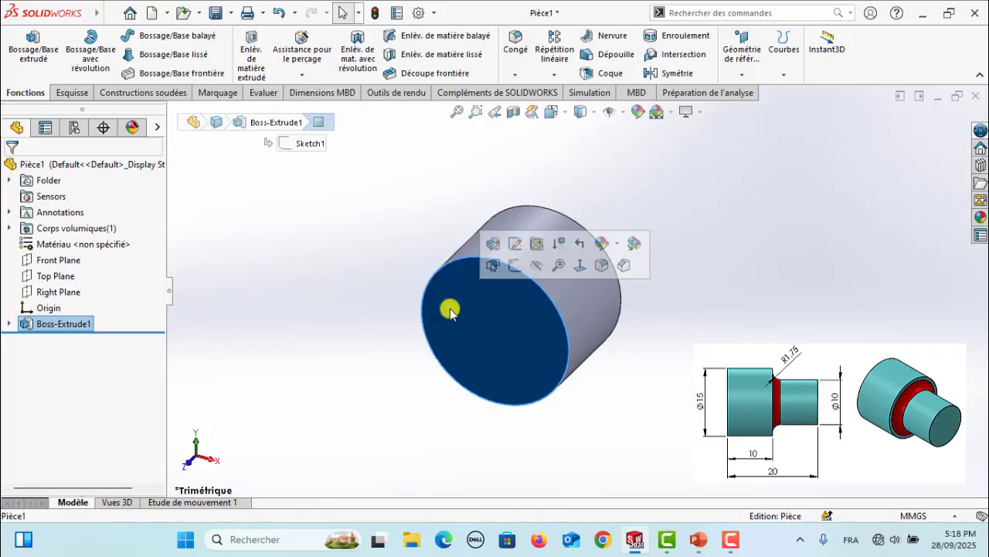
{"action": "left_click", "coordinate": [513, 266]}
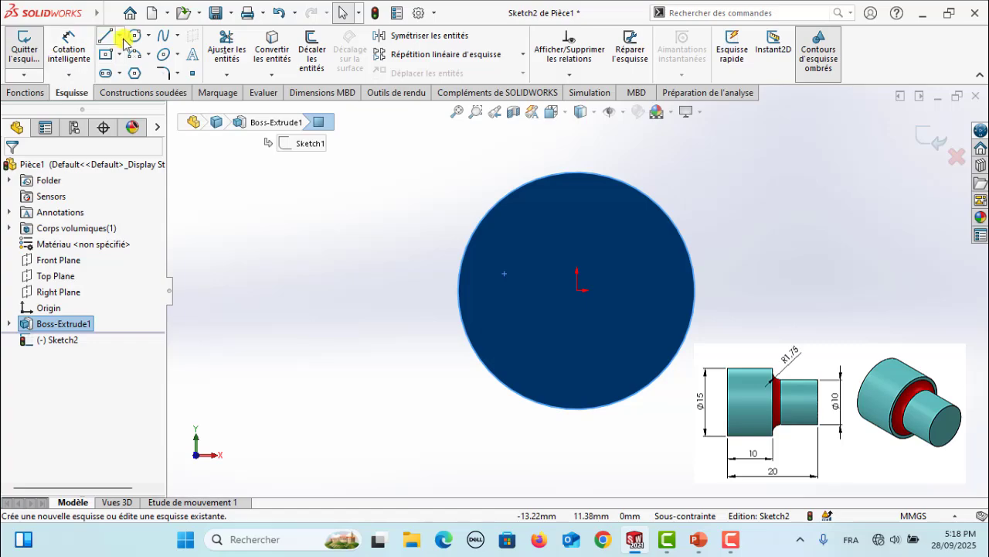
{"action": "left_click", "coordinate": [134, 38]}
{"action": "left_click", "coordinate": [577, 290]}
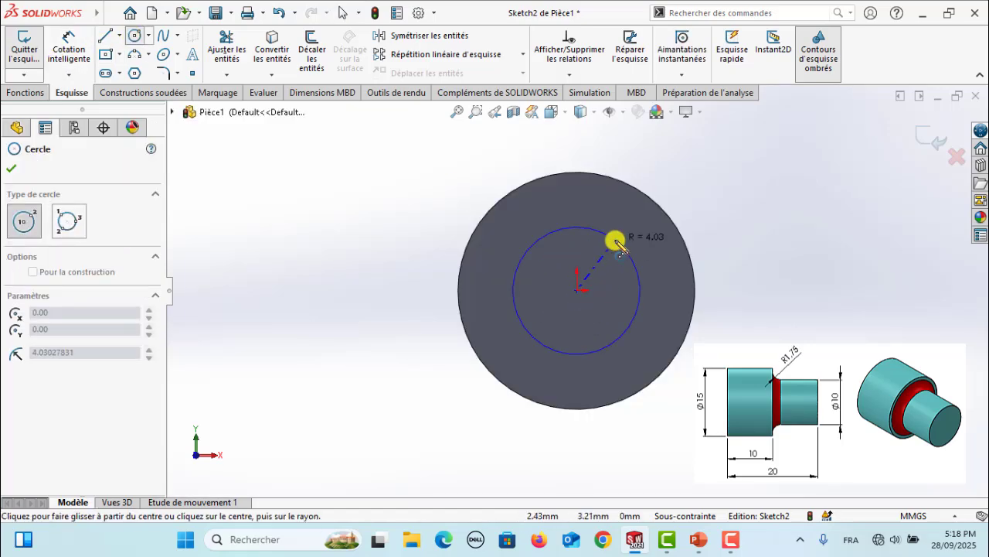
{"action": "left_click", "coordinate": [618, 240]}
Step: Dimension the inner circle's diameter to 10 mm
{"action": "left_click", "coordinate": [68, 48]}
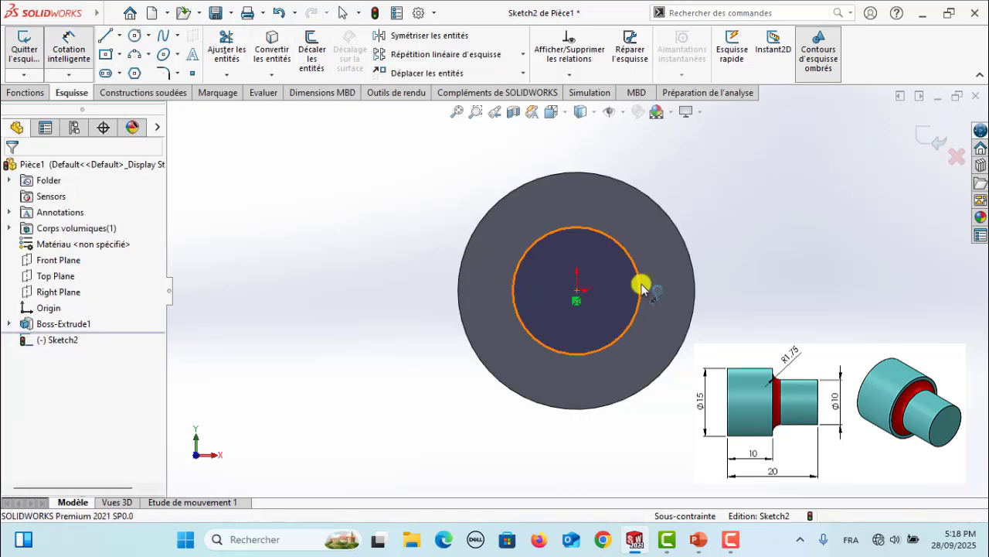
{"action": "left_click", "coordinate": [640, 284]}
{"action": "left_click", "coordinate": [790, 303]}
{"action": "type", "text": "10"}
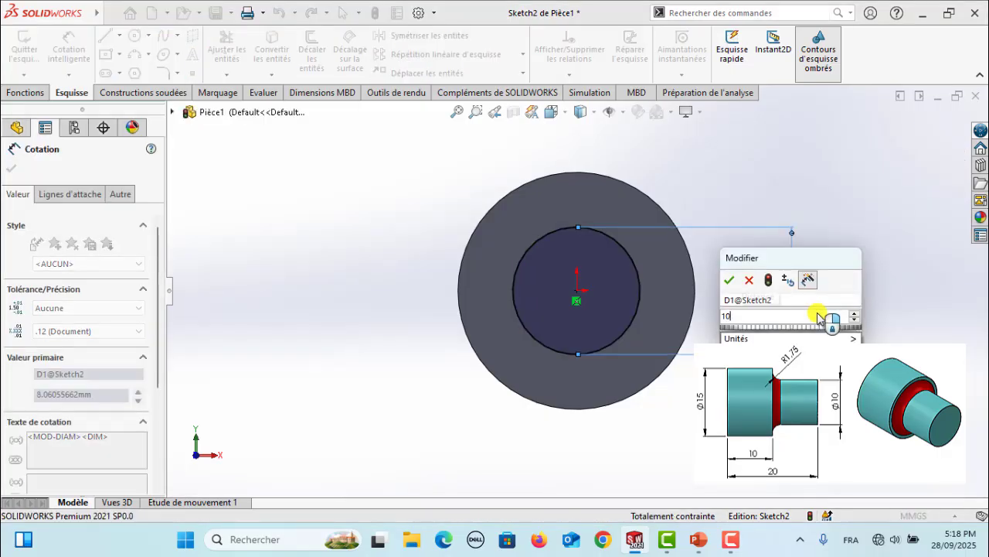
{"action": "key", "text": "Return"}
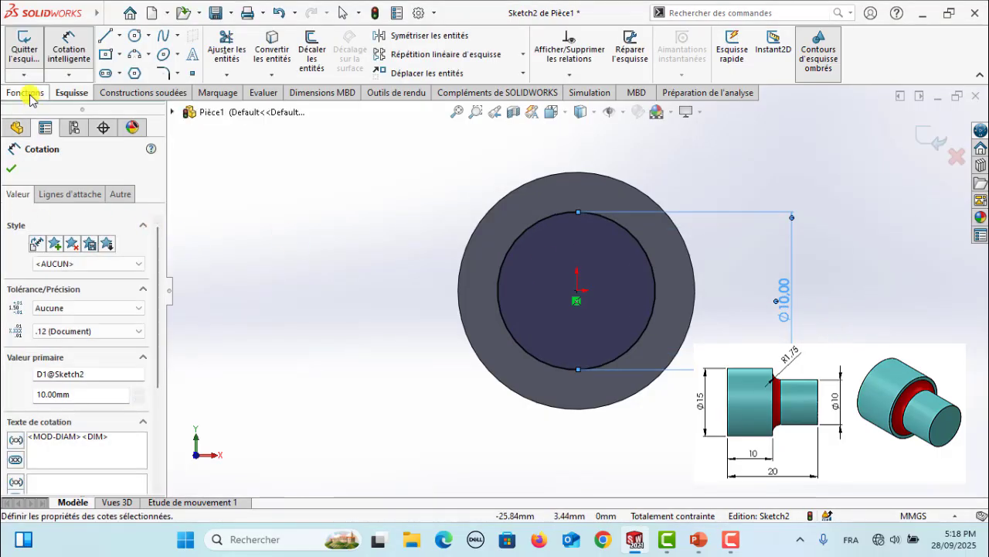
Step: Extrude the inner circle outward from the face by a blind 10 mm, merging it with the existing cylinder
{"action": "left_click", "coordinate": [27, 93]}
{"action": "left_click", "coordinate": [27, 56]}
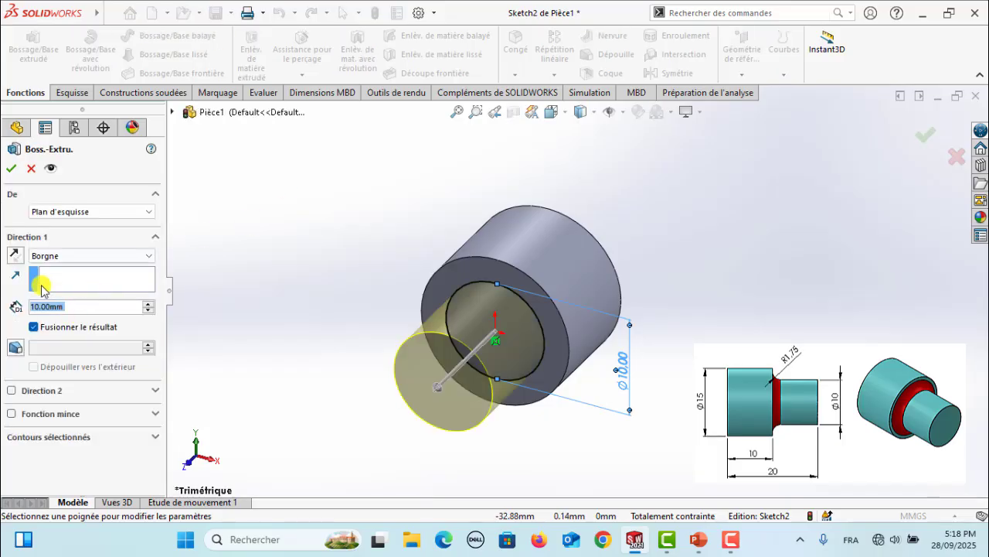
{"action": "left_click", "coordinate": [11, 169]}
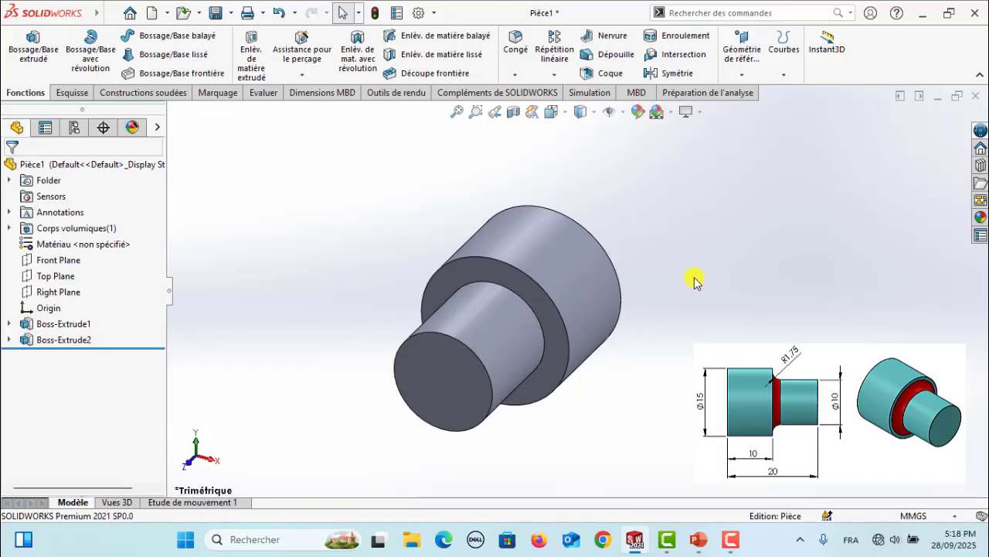
Step: Fillet the circular edge where the small cylinder meets the large one's face with a symmetric 1.75 mm radius
{"action": "key", "text": "Right"}
{"action": "key", "text": "Right"}
{"action": "key", "text": "Right"}
{"action": "key", "text": "Right"}
{"action": "key", "text": "Right"}
{"action": "key", "text": "Right"}
{"action": "key", "text": "Right"}
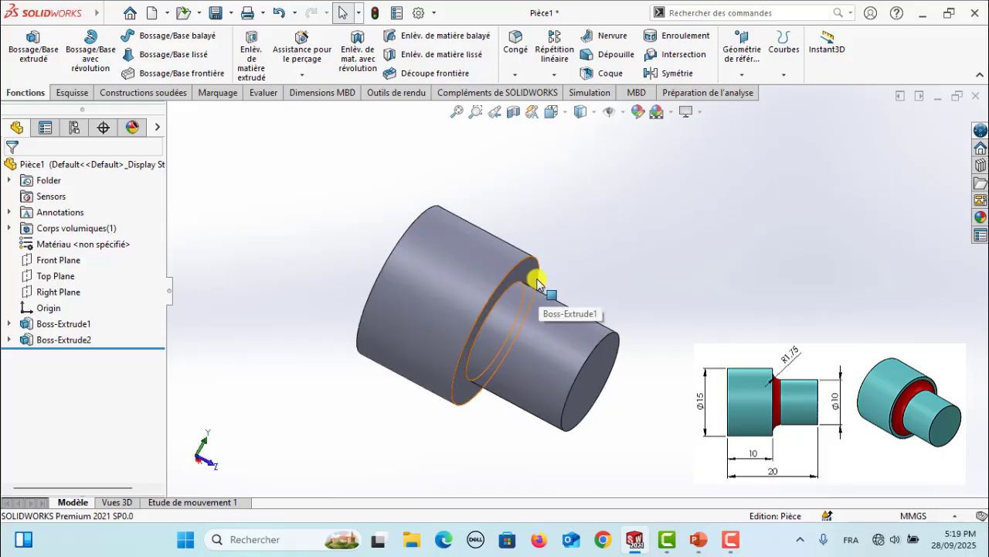
{"action": "key", "text": "Right"}
{"action": "key", "text": "Right"}
{"action": "key", "text": "Right"}
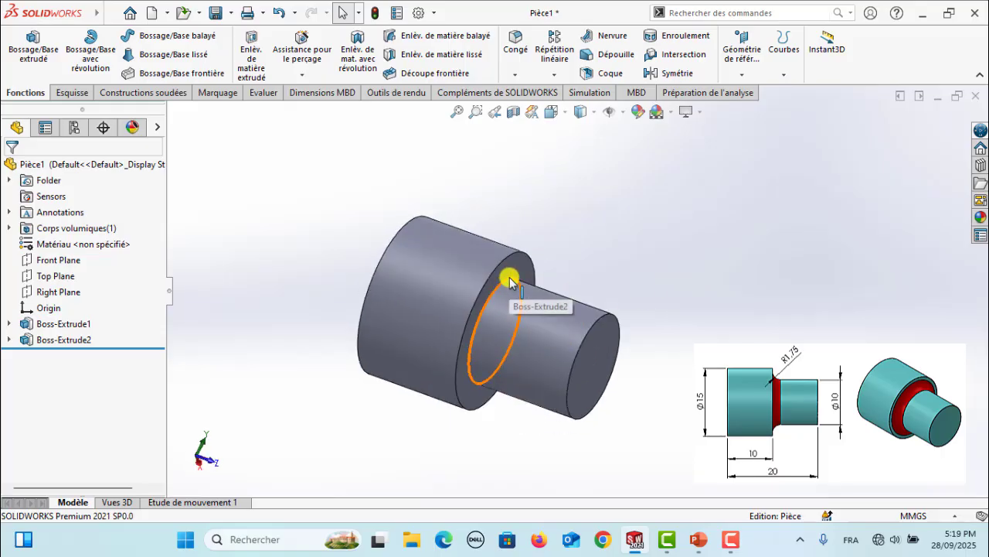
{"action": "left_click", "coordinate": [514, 75]}
{"action": "left_click", "coordinate": [535, 90]}
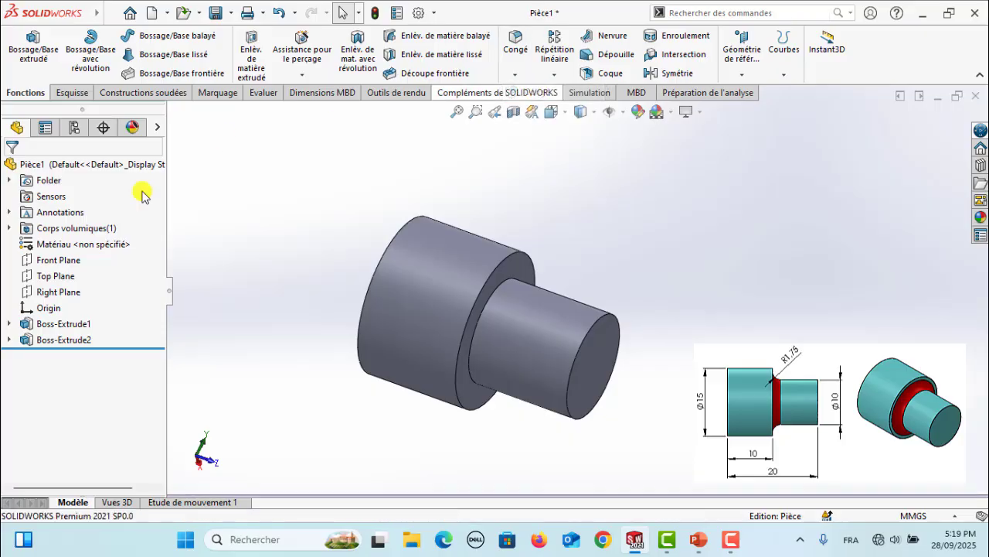
{"action": "left_click", "coordinate": [490, 295]}
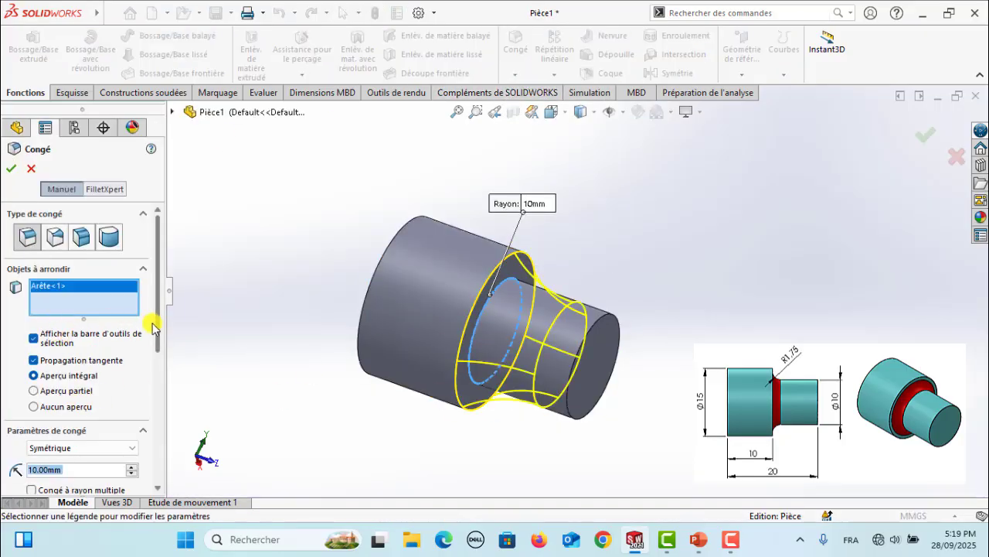
{"action": "scroll", "coordinate": [156, 321], "scroll_direction": "down", "scroll_amount": 5}
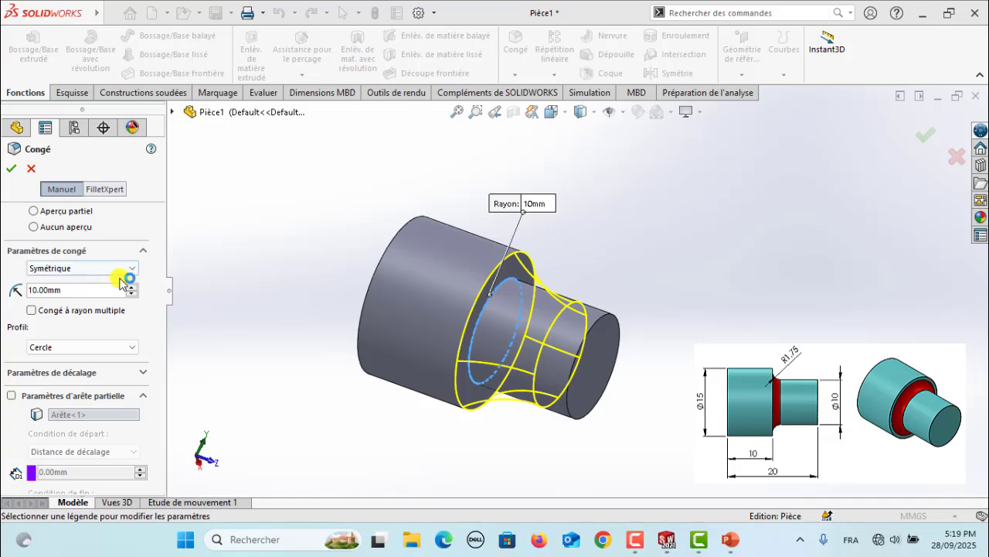
{"action": "double_click", "coordinate": [74, 290]}
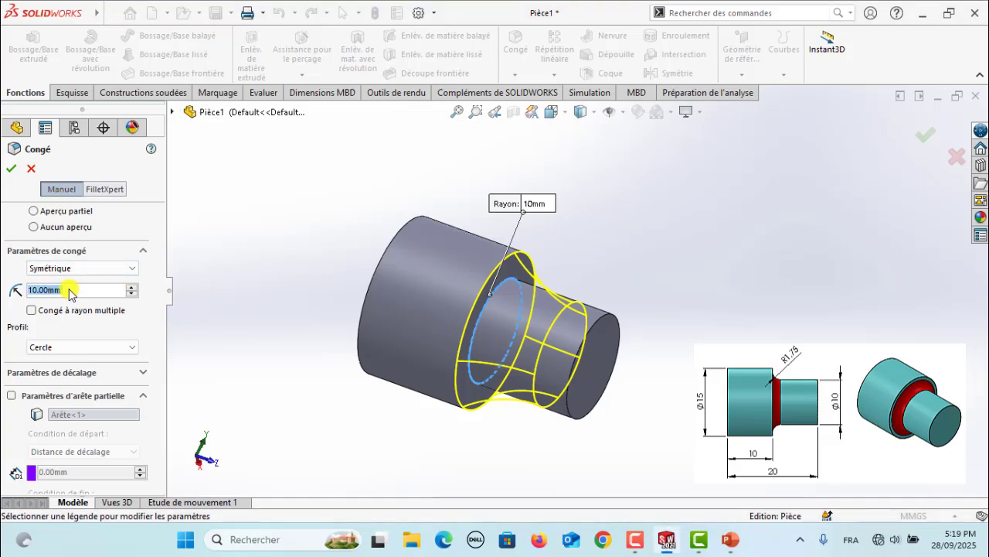
{"action": "type", "text": "1.75"}
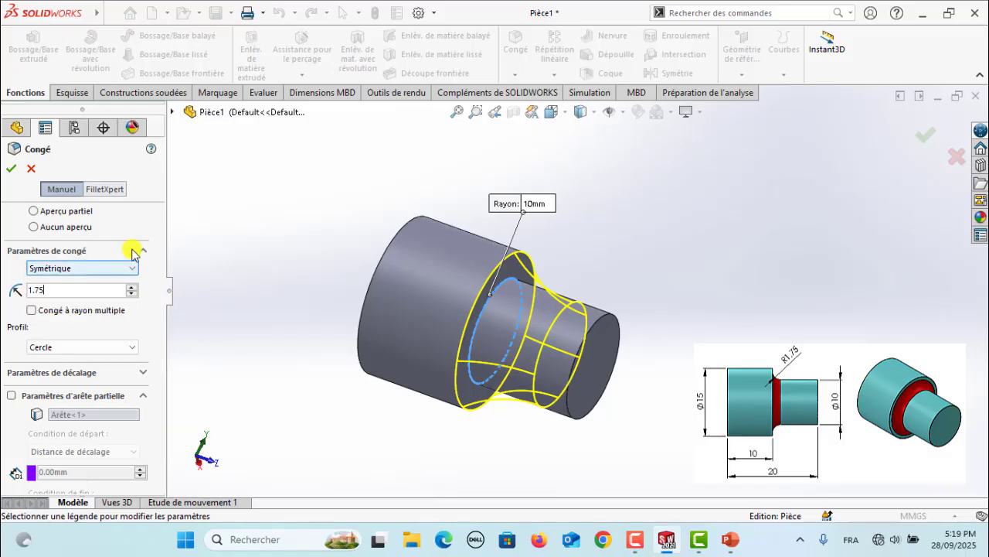
{"action": "left_click_drag", "start_coordinate": [154, 310], "coordinate": [155, 241]}
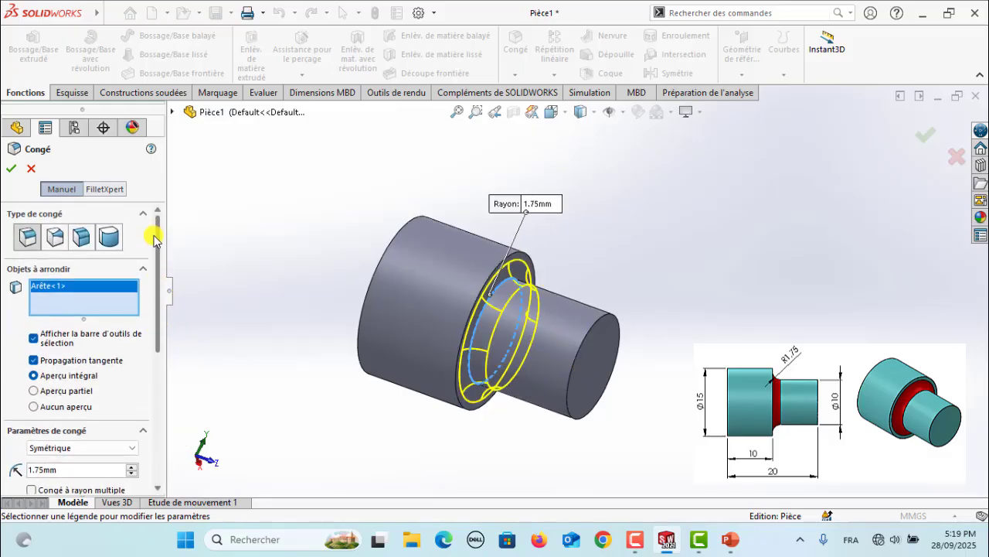
{"action": "left_click", "coordinate": [10, 170]}
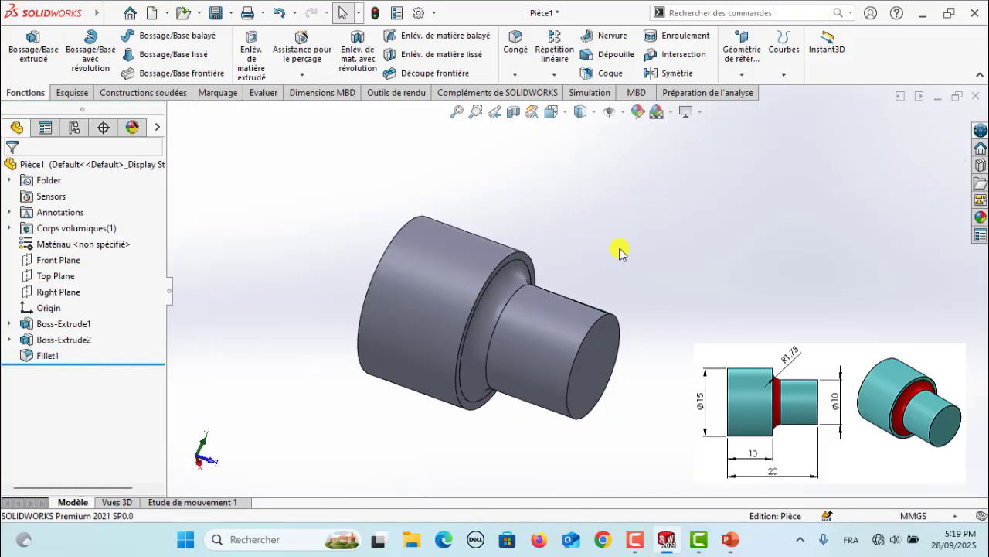
Step: Examine the filleted stepped shaft from several angles
{"action": "key", "text": "Up"}
{"action": "key", "text": "Up"}
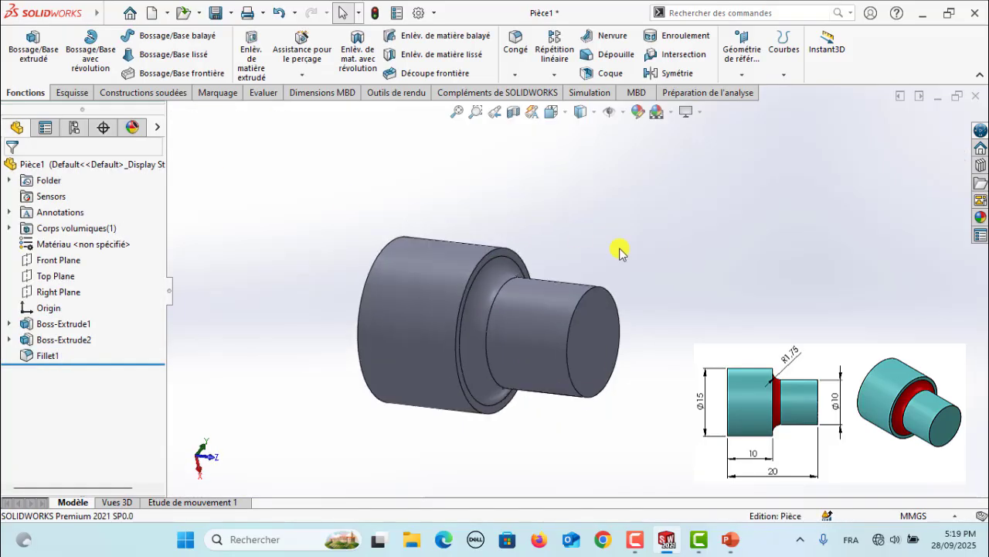
{"action": "key", "text": "Right"}
{"action": "key", "text": "Right"}
{"action": "key", "text": "Right"}
{"action": "key", "text": "Right"}
{"action": "key", "text": "Down"}
{"action": "key", "text": "Left"}
{"action": "key", "text": "Up"}
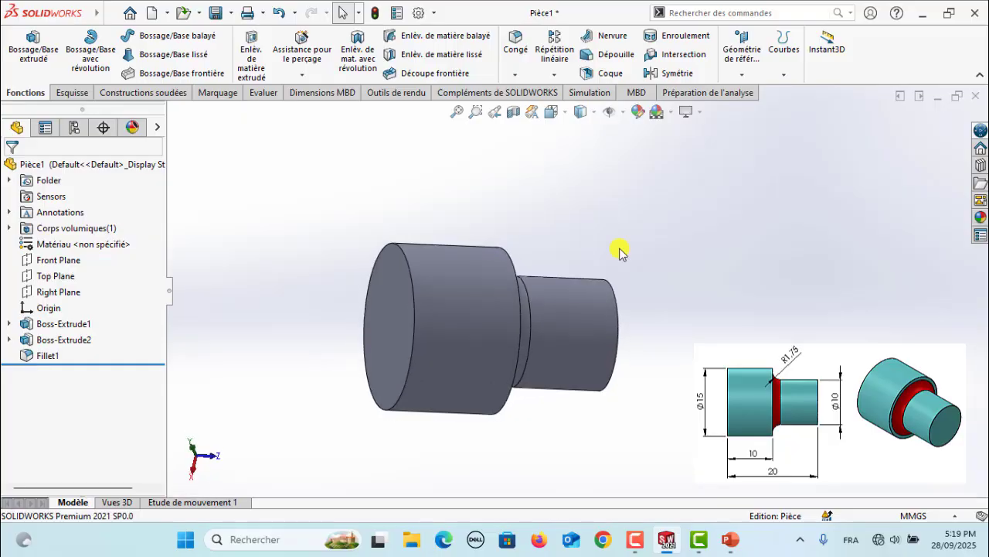
{"action": "key", "text": "Right"}
{"action": "key", "text": "Down"}
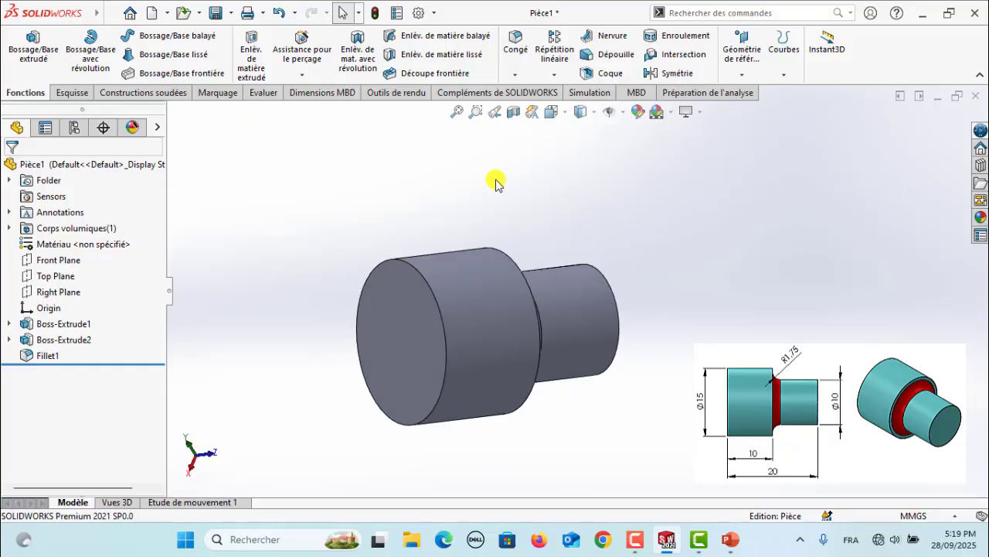
Step: Create a new static simulation study named Statique-épaulement
{"action": "left_click", "coordinate": [595, 92]}
{"action": "left_click", "coordinate": [25, 74]}
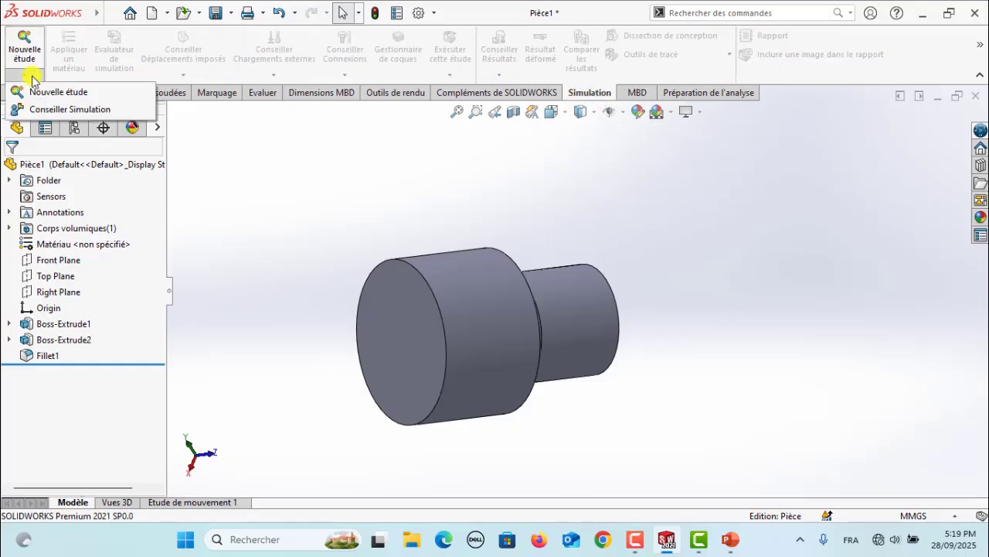
{"action": "left_click", "coordinate": [52, 94]}
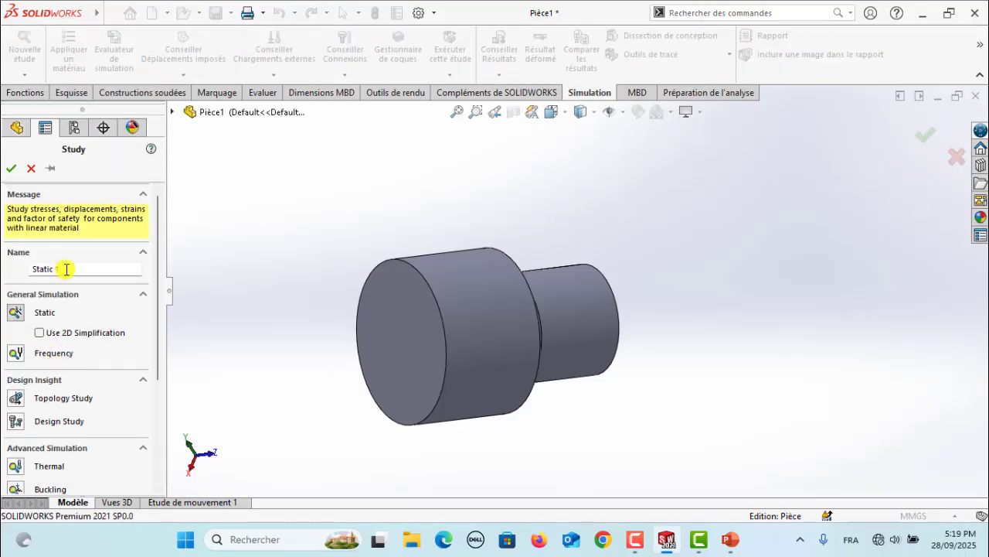
{"action": "left_click_drag", "start_coordinate": [66, 268], "coordinate": [10, 272]}
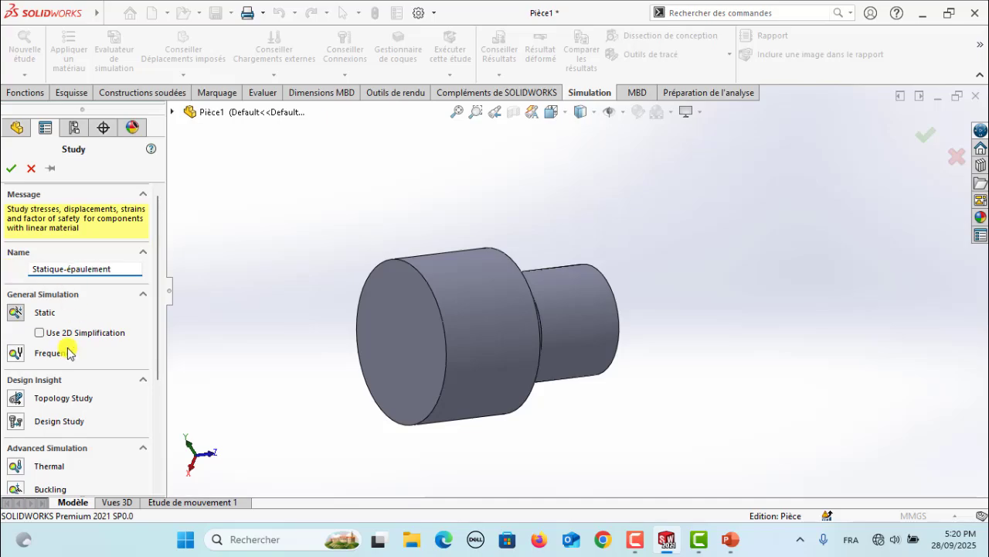
{"action": "left_click", "coordinate": [16, 168]}
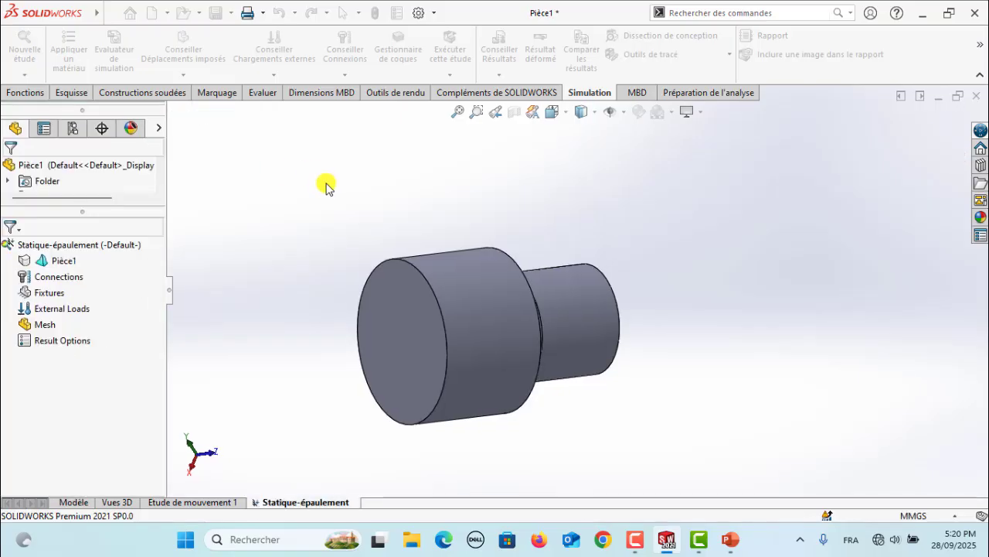
Step: Assign AISI 1020 steel from the material library to the part in the static study
{"action": "right_click", "coordinate": [67, 262]}
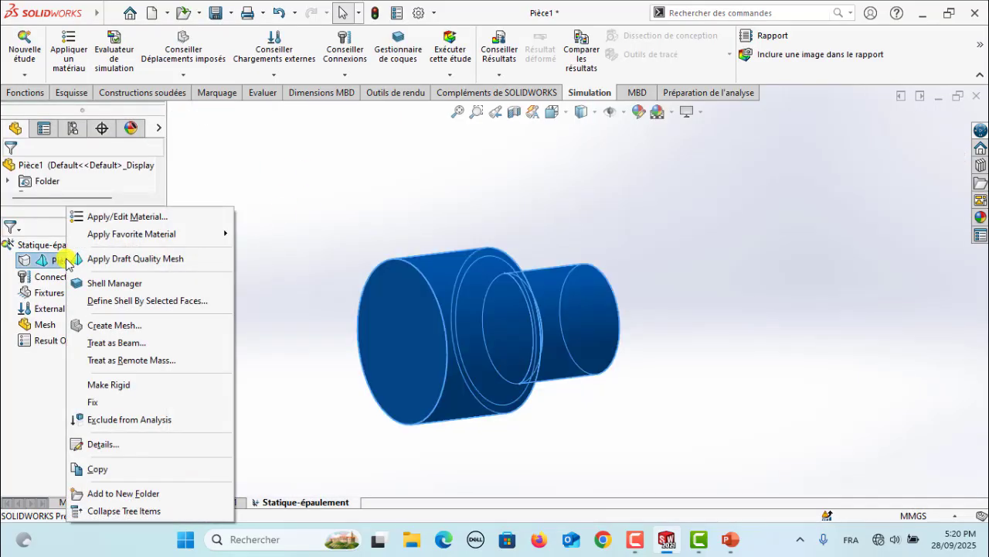
{"action": "left_click", "coordinate": [120, 219]}
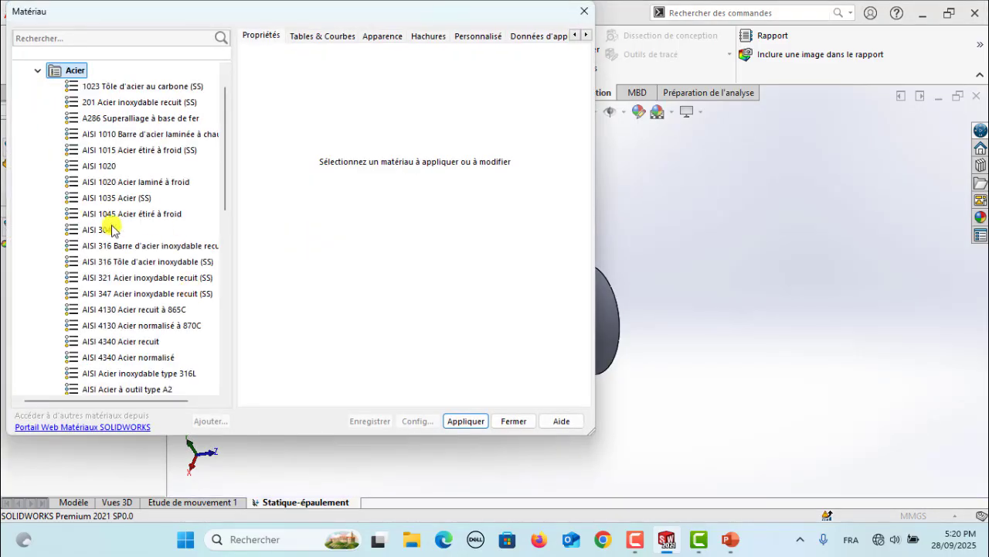
{"action": "left_click", "coordinate": [90, 166]}
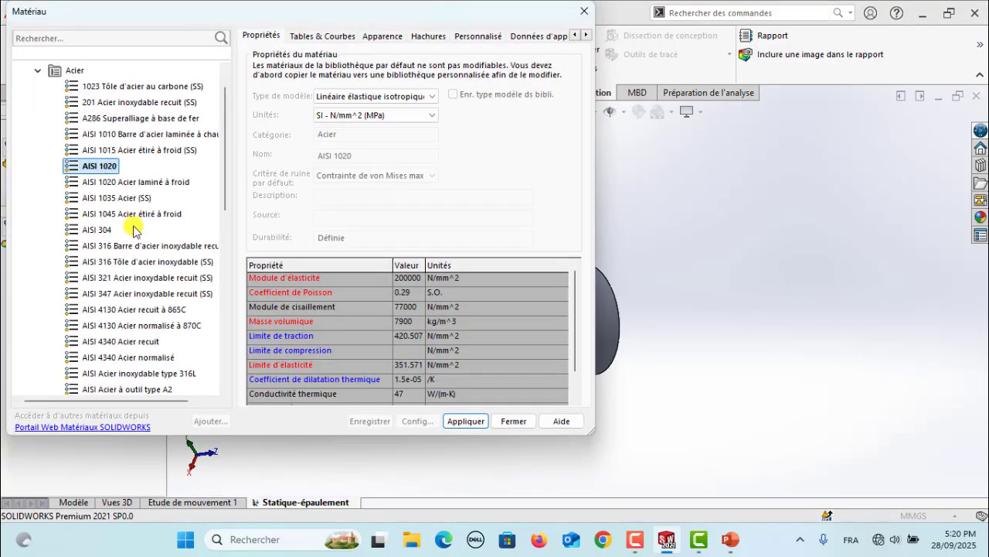
{"action": "left_click", "coordinate": [465, 421]}
{"action": "left_click", "coordinate": [514, 421]}
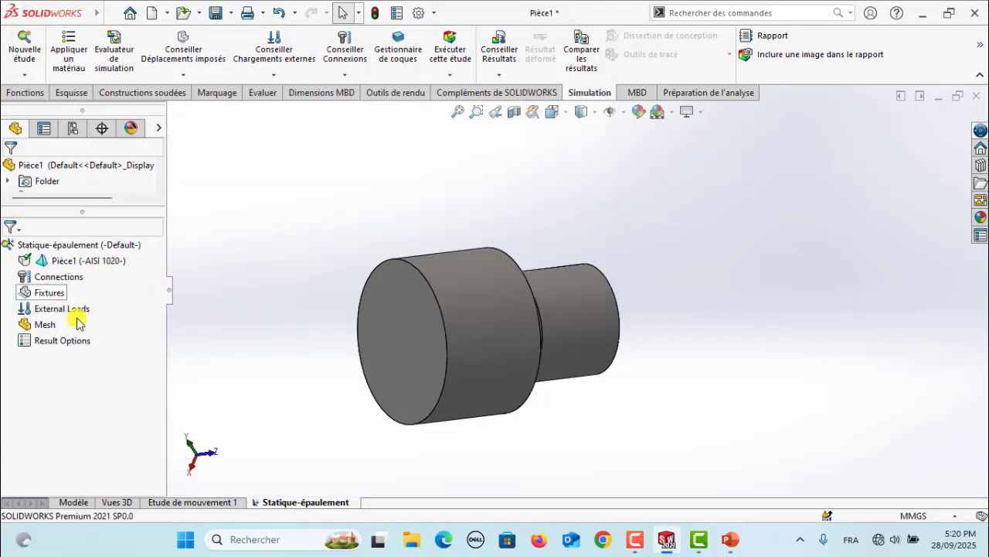
Step: Apply a Fixed Geometry fixture to the free end face of the large cylinder
{"action": "right_click", "coordinate": [57, 295]}
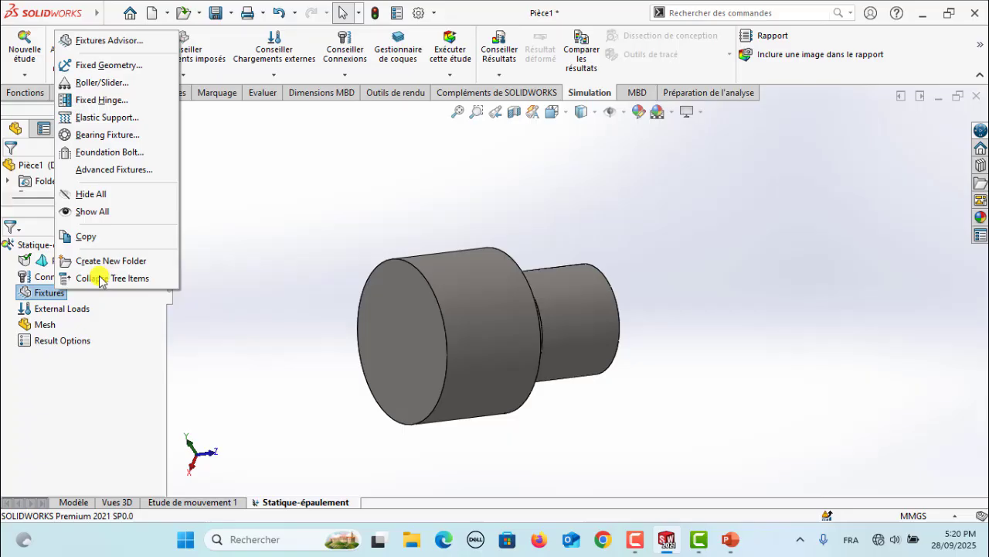
{"action": "left_click", "coordinate": [101, 65]}
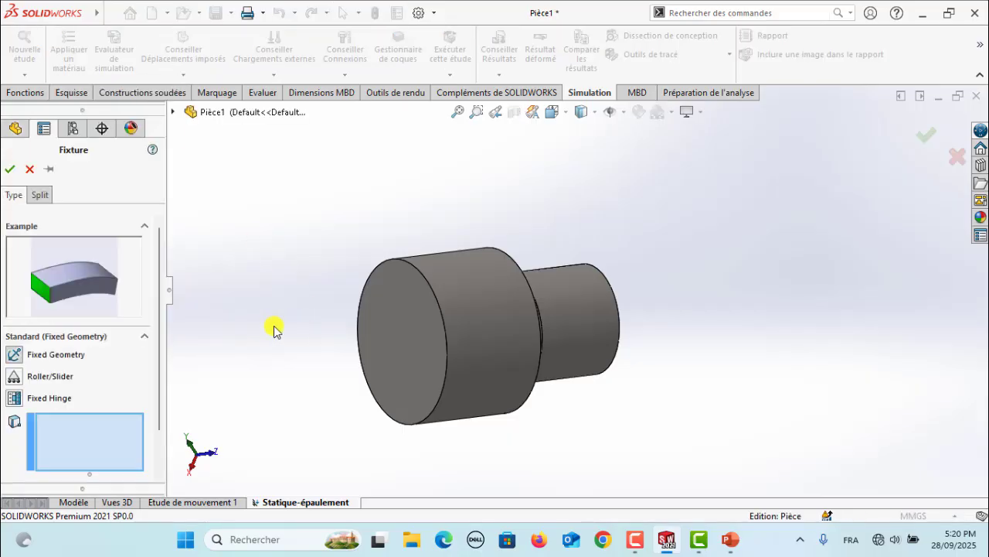
{"action": "left_click", "coordinate": [392, 334]}
{"action": "left_click", "coordinate": [9, 169]}
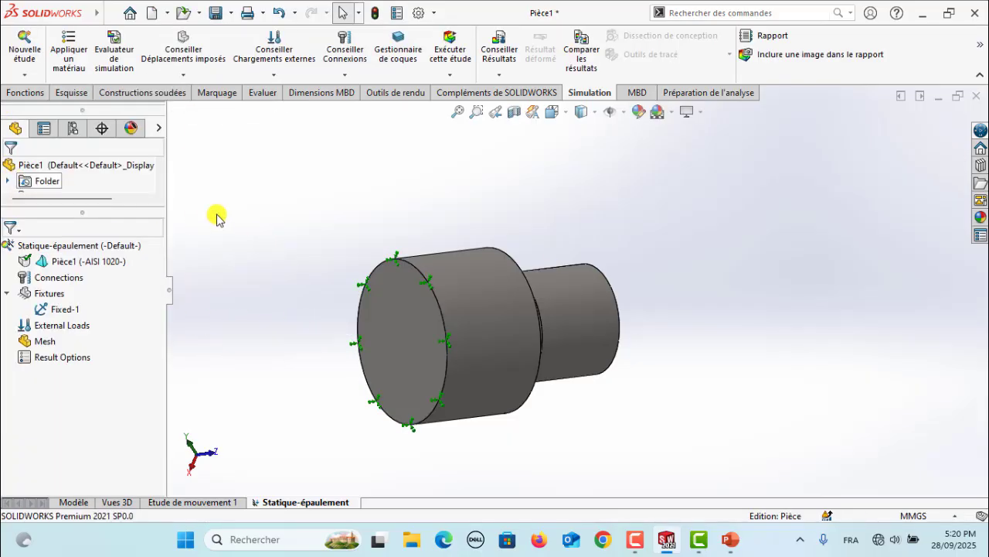
Step: Apply a 10000 N normal force to the small cylinder's end face, with the direction reversed to pull outward
{"action": "right_click", "coordinate": [47, 325]}
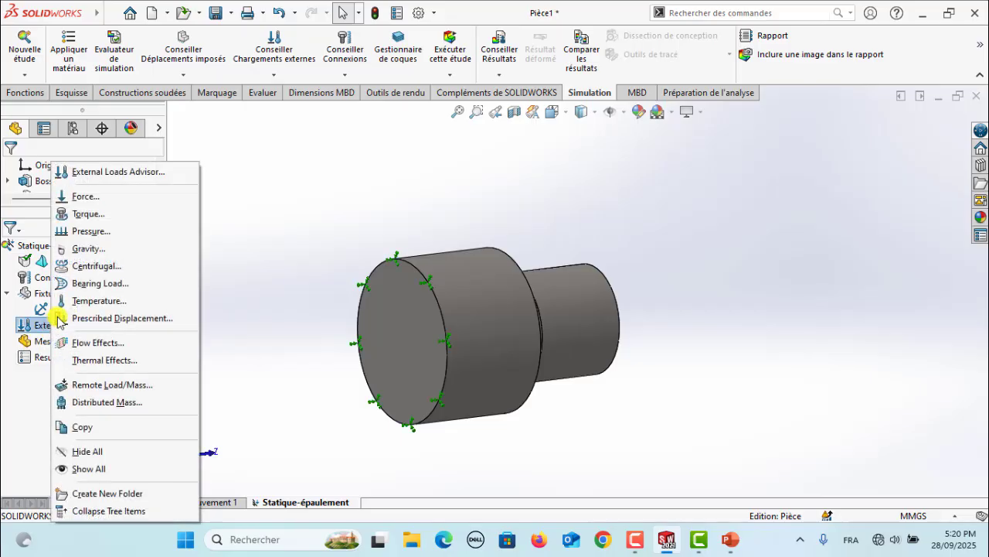
{"action": "left_click", "coordinate": [84, 197]}
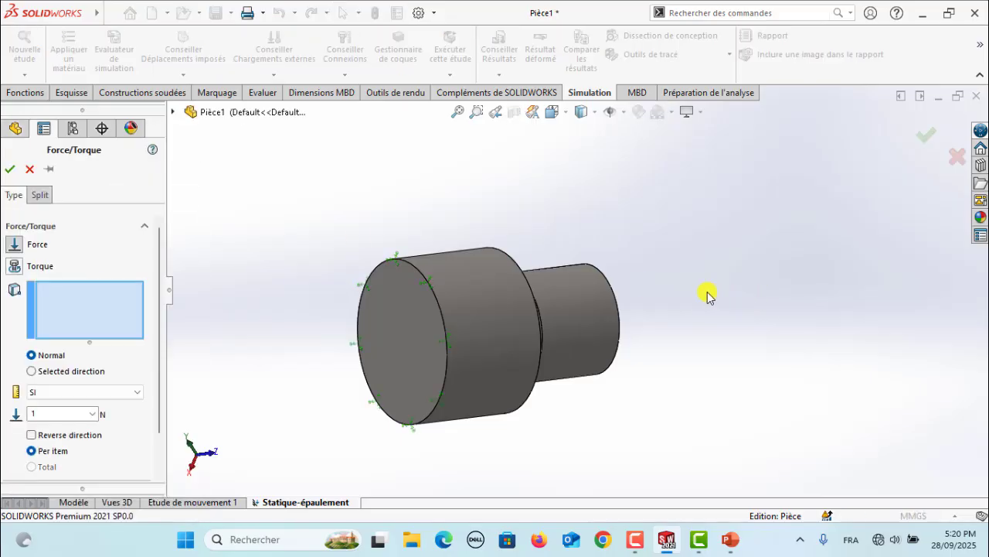
{"action": "key", "text": "Left"}
{"action": "key", "text": "Left"}
{"action": "key", "text": "Left"}
{"action": "key", "text": "Left"}
{"action": "key", "text": "Down"}
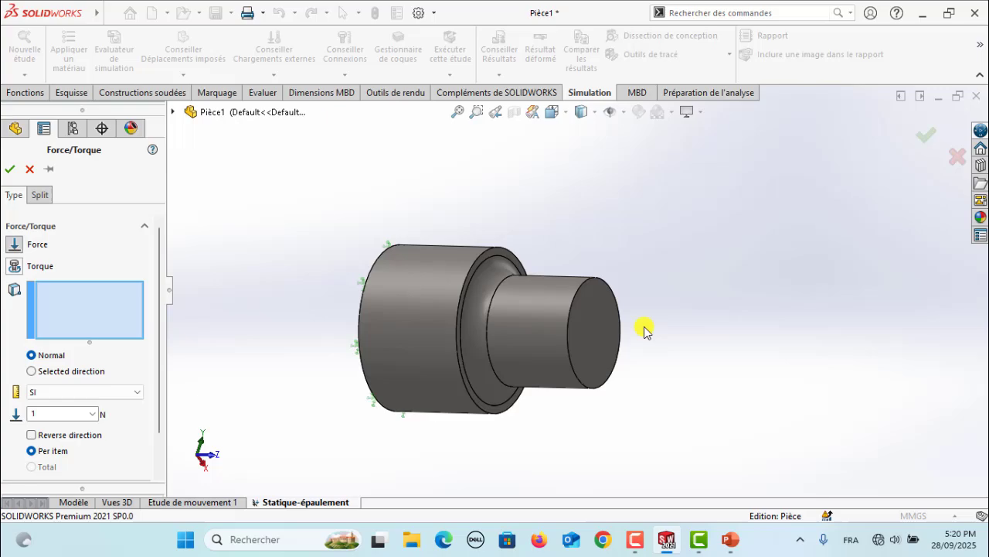
{"action": "left_click", "coordinate": [590, 318]}
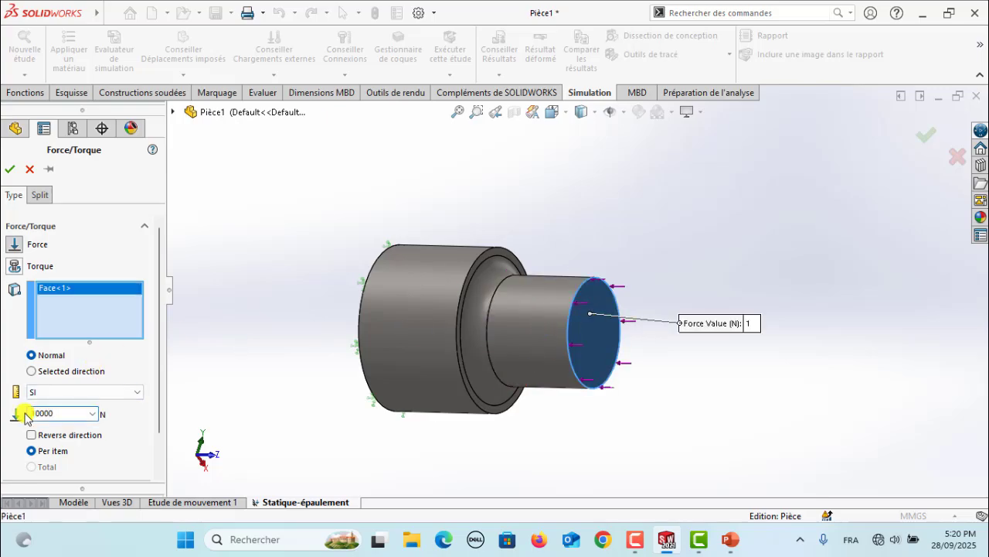
{"action": "left_click", "coordinate": [31, 435]}
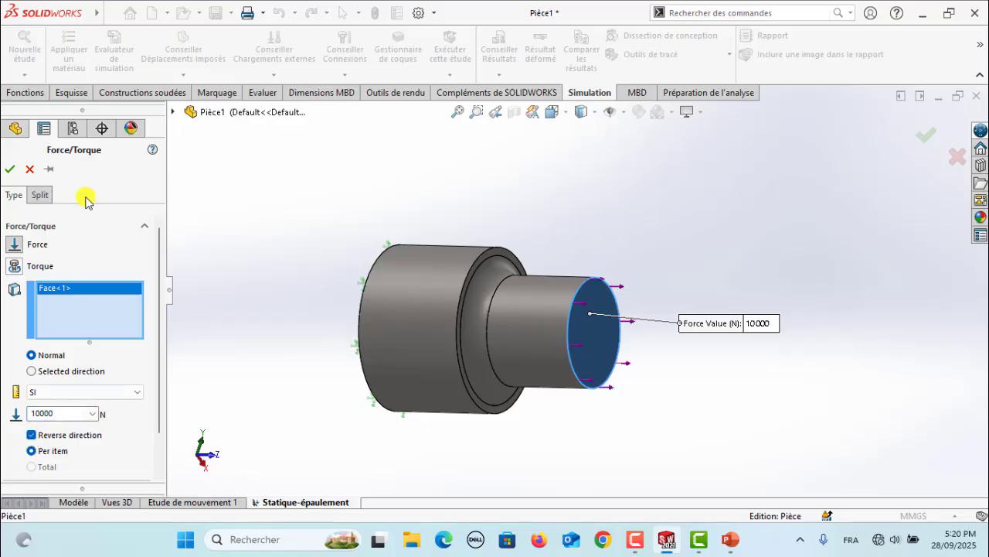
{"action": "left_click", "coordinate": [10, 168]}
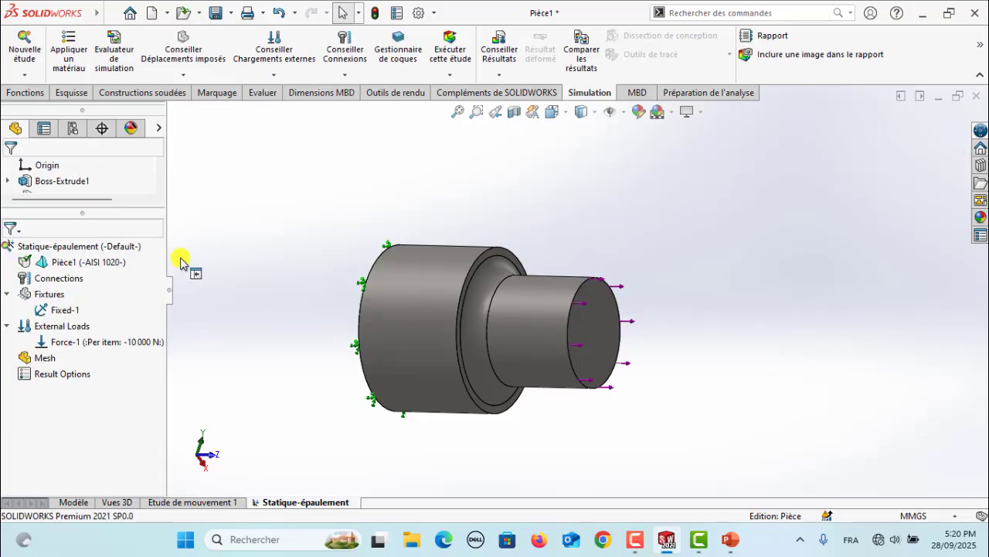
Step: Create a standard mesh with the default 1.37120096 mm element size and run the static study
{"action": "right_click", "coordinate": [41, 357]}
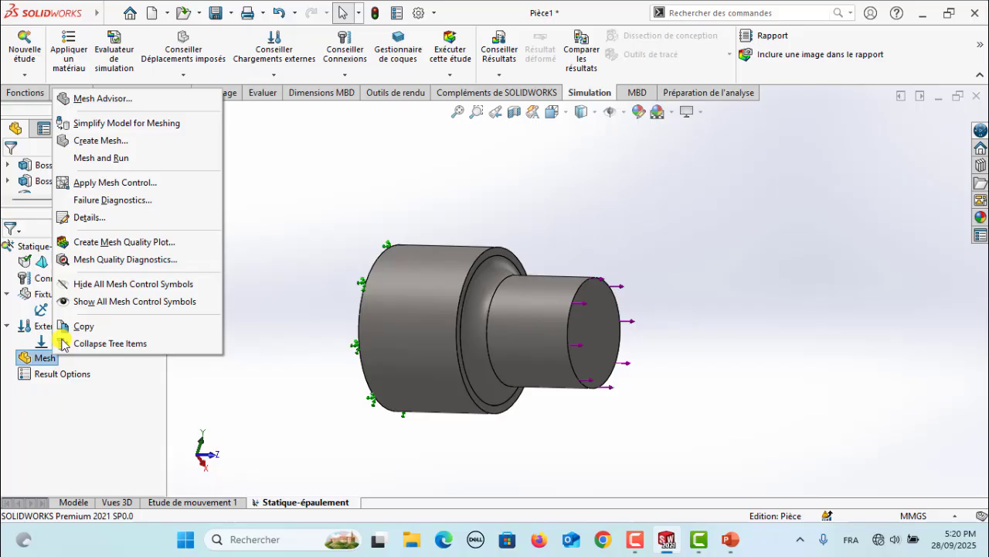
{"action": "left_click", "coordinate": [104, 141]}
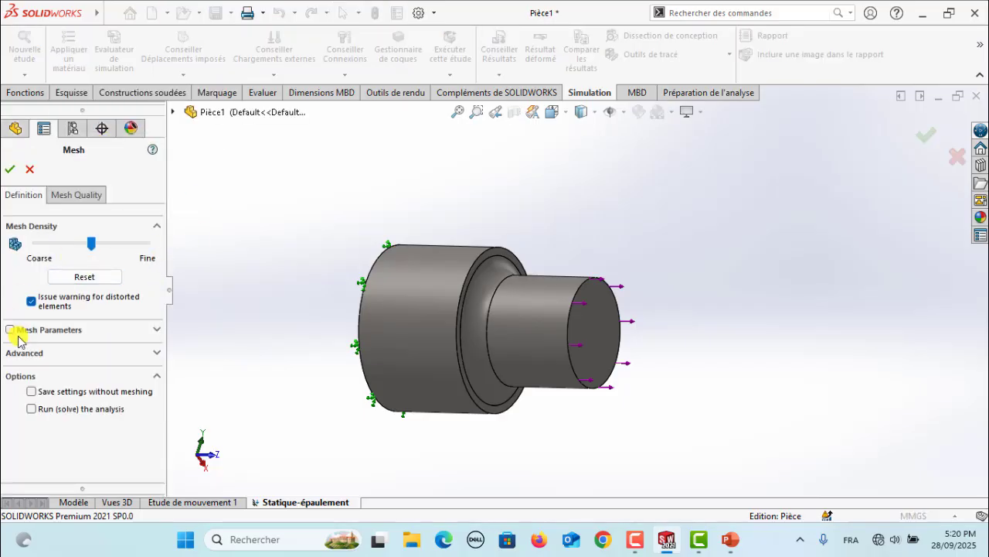
{"action": "left_click", "coordinate": [11, 331]}
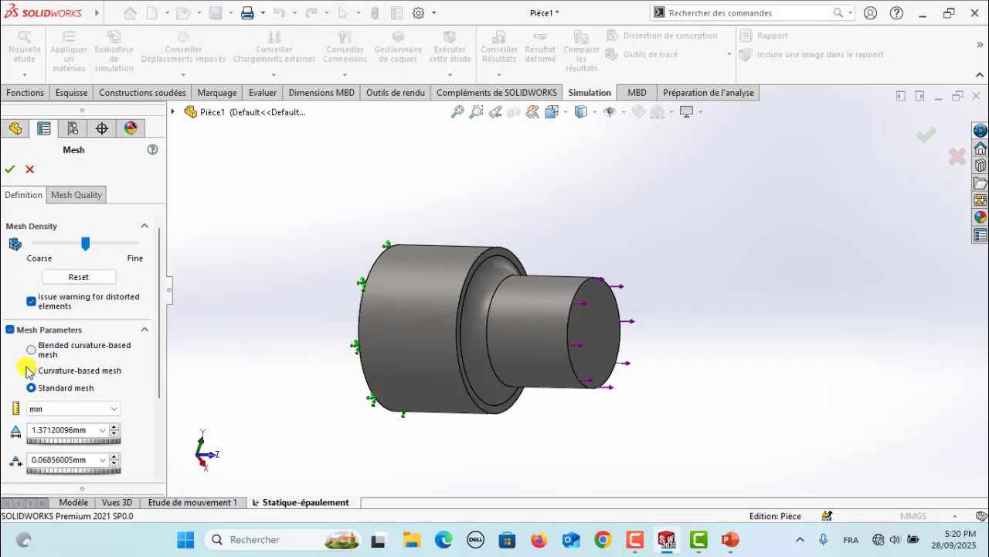
{"action": "left_click", "coordinate": [9, 168]}
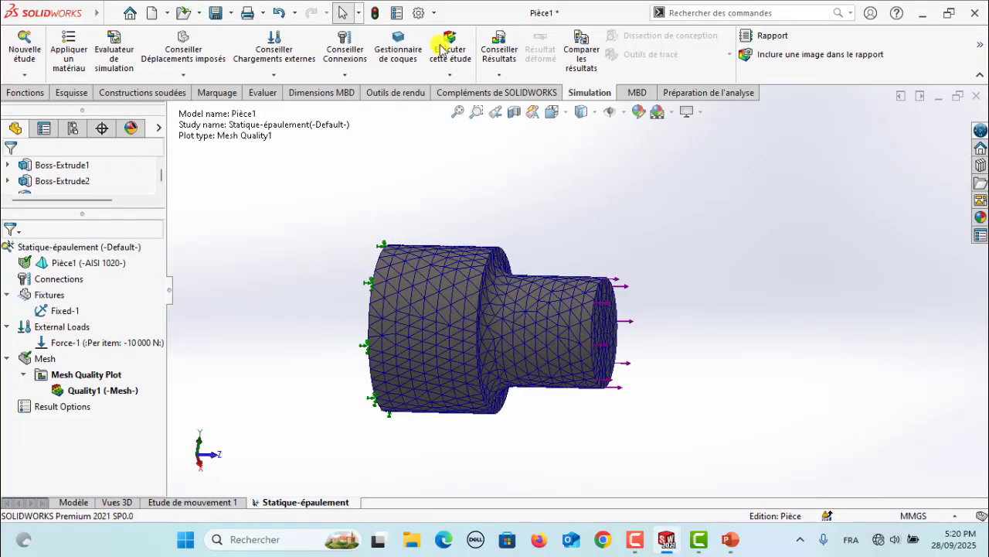
{"action": "left_click", "coordinate": [448, 48]}
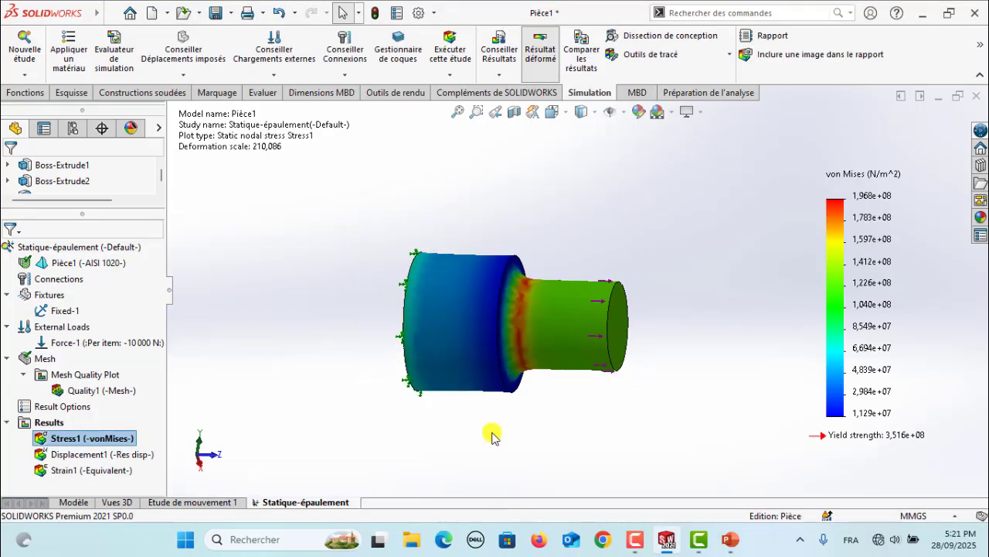
Step: Play the animation of the von Mises stress plot, then close it
{"action": "right_click", "coordinate": [49, 437]}
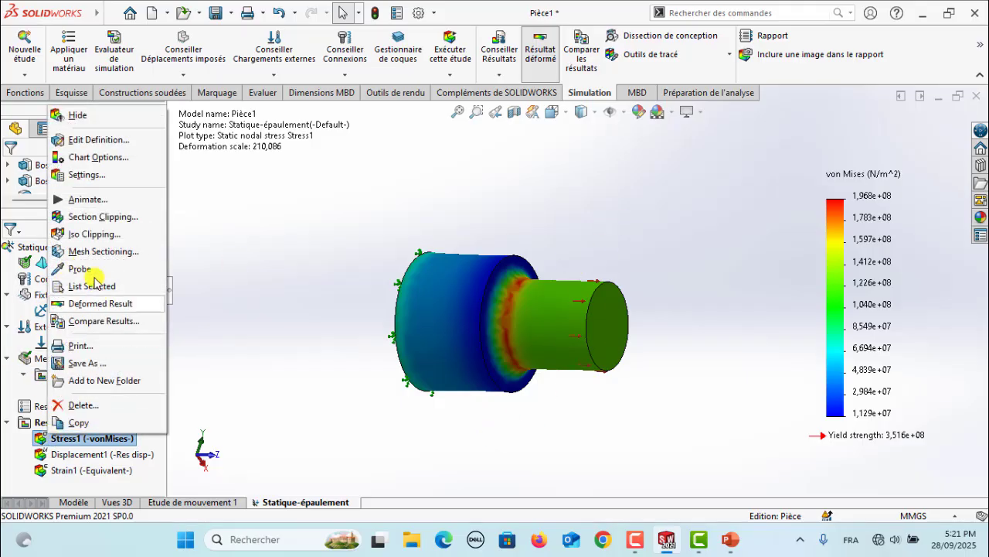
{"action": "left_click", "coordinate": [85, 199]}
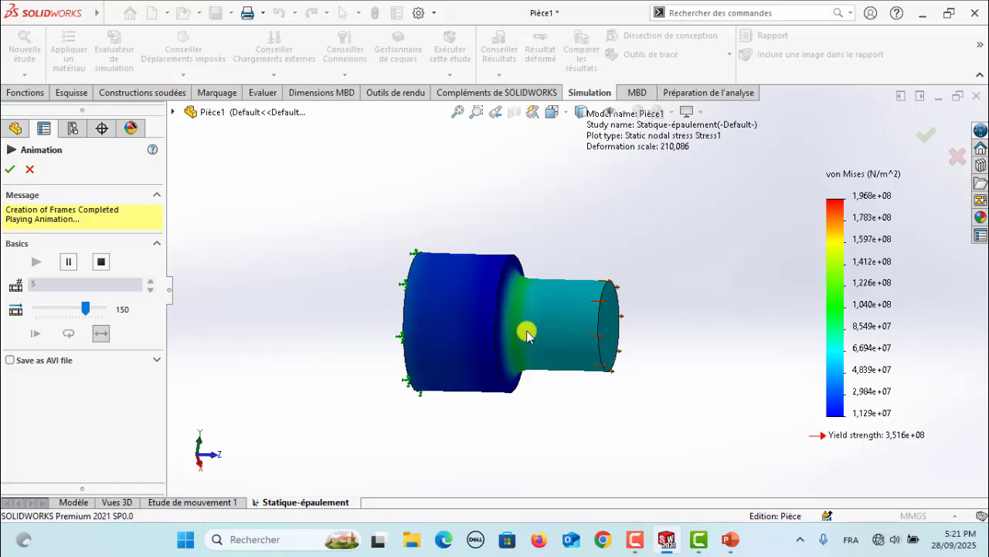
{"action": "left_click", "coordinate": [11, 169]}
Step: Set the boundary option of the von Mises stress plot to Mesh
{"action": "right_click", "coordinate": [837, 282]}
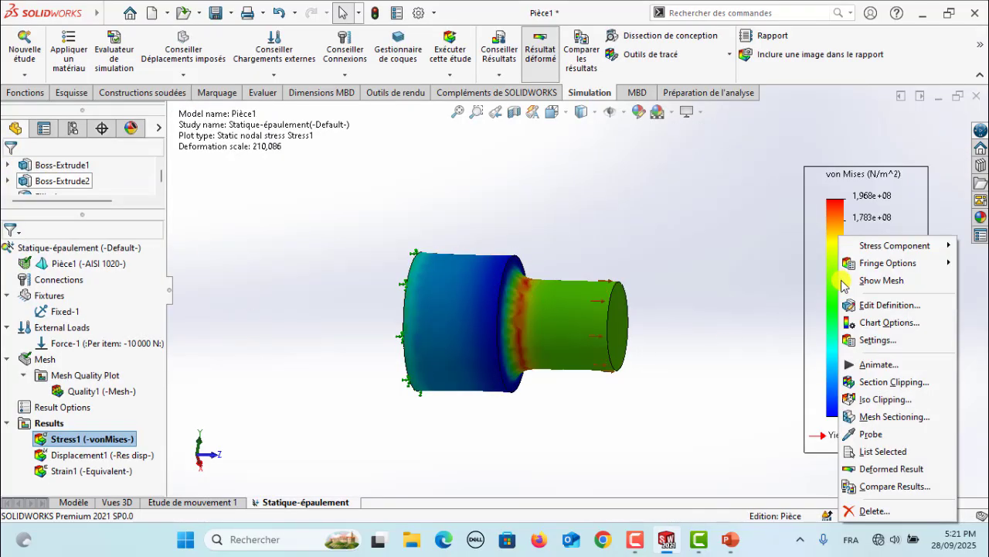
{"action": "left_click", "coordinate": [878, 341]}
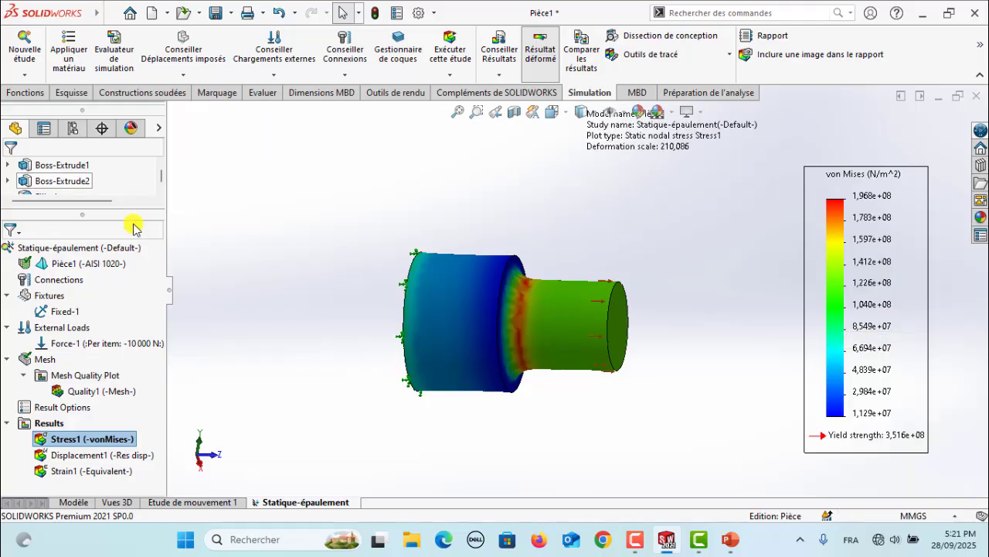
{"action": "left_click", "coordinate": [131, 286]}
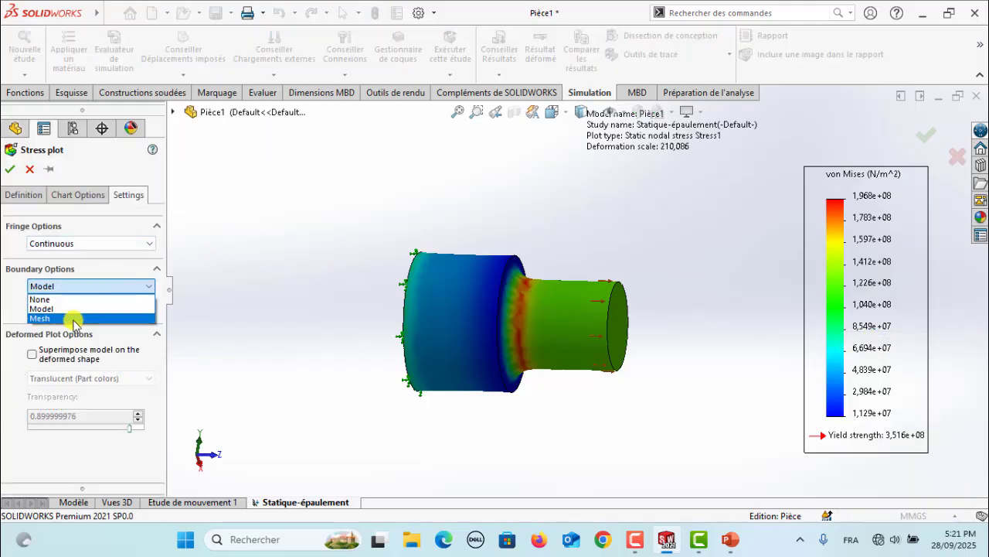
{"action": "left_click", "coordinate": [70, 318]}
Step: Set the stress plot's unit to kgf/cm^2 and accept the plot settings
{"action": "left_click", "coordinate": [23, 194]}
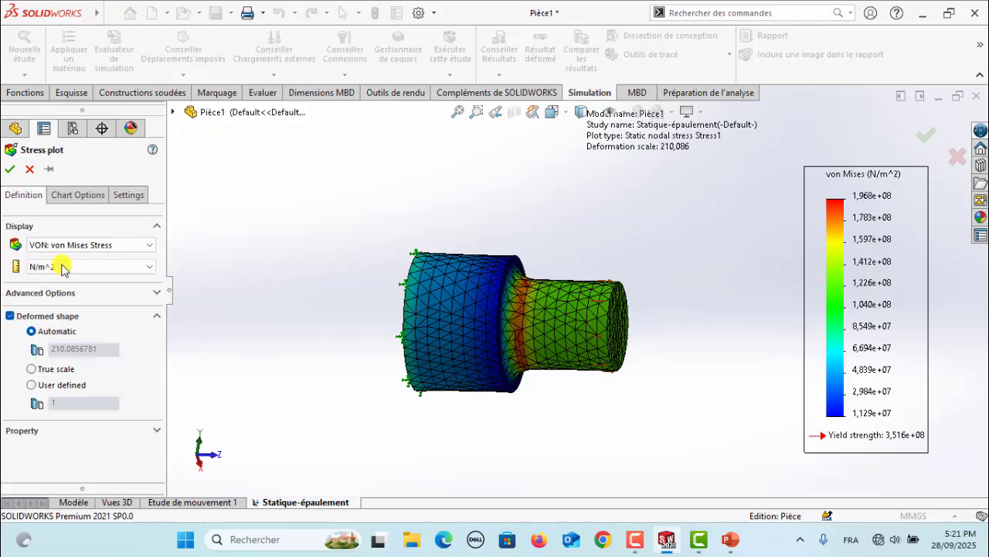
{"action": "left_click", "coordinate": [62, 266]}
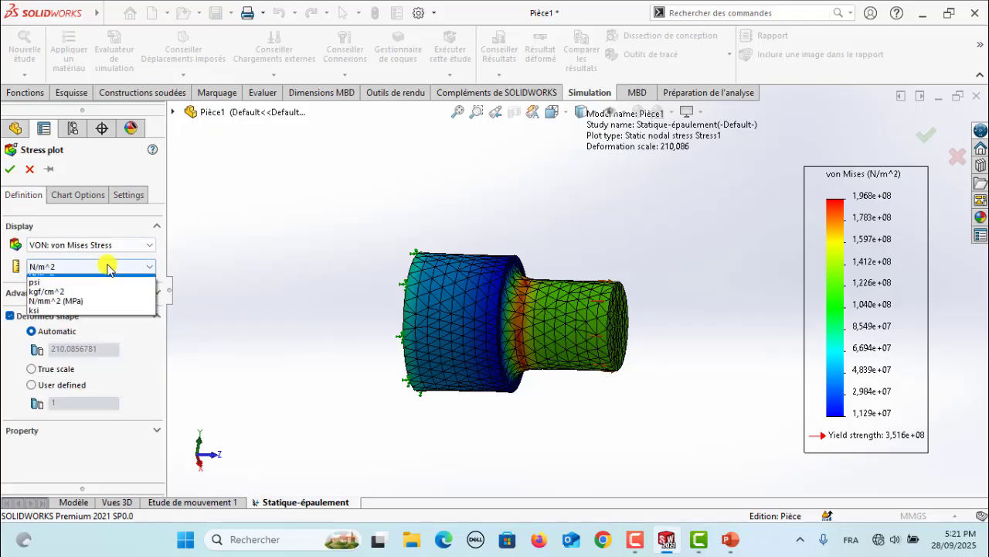
{"action": "left_click", "coordinate": [45, 298]}
{"action": "left_click", "coordinate": [9, 168]}
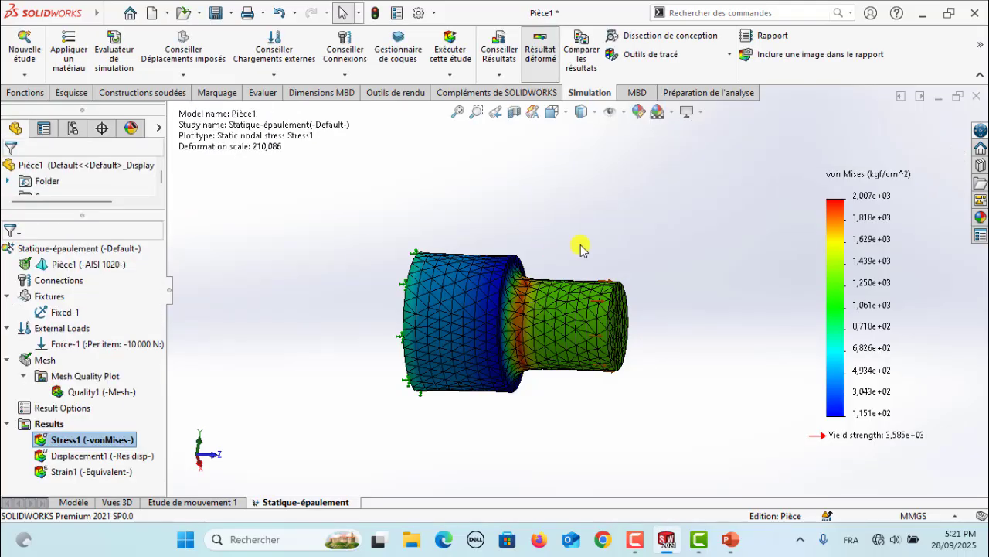
Step: Change the von Mises stress plot's unit to N/mm^2 (MPa)
{"action": "scroll", "coordinate": [532, 313], "scroll_direction": "down", "scroll_amount": 2}
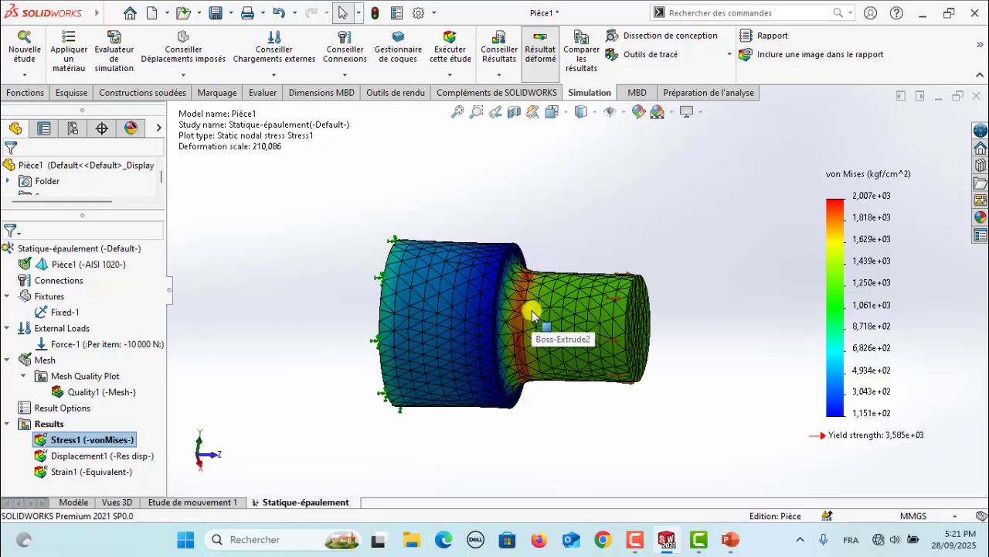
{"action": "scroll", "coordinate": [532, 312], "scroll_direction": "down", "scroll_amount": 1}
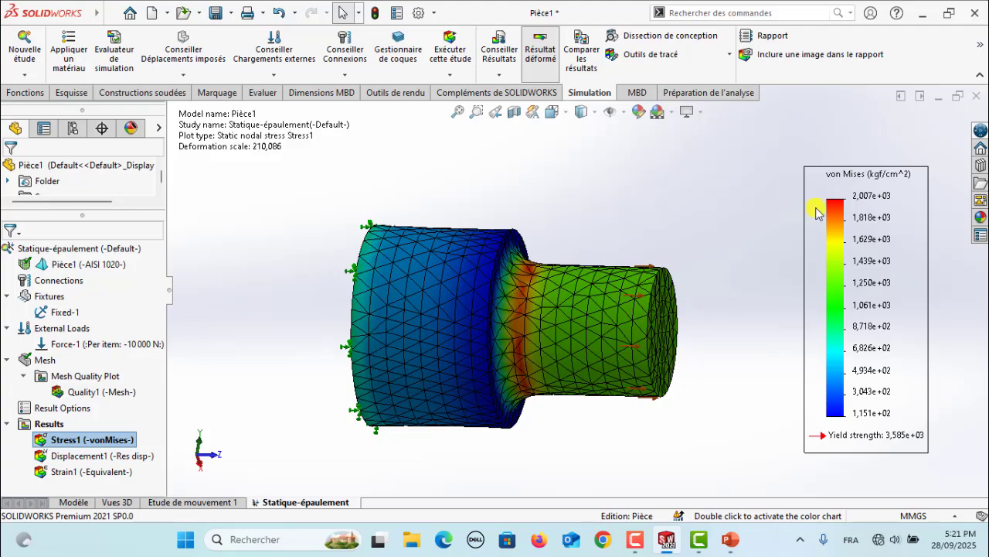
{"action": "right_click", "coordinate": [850, 393]}
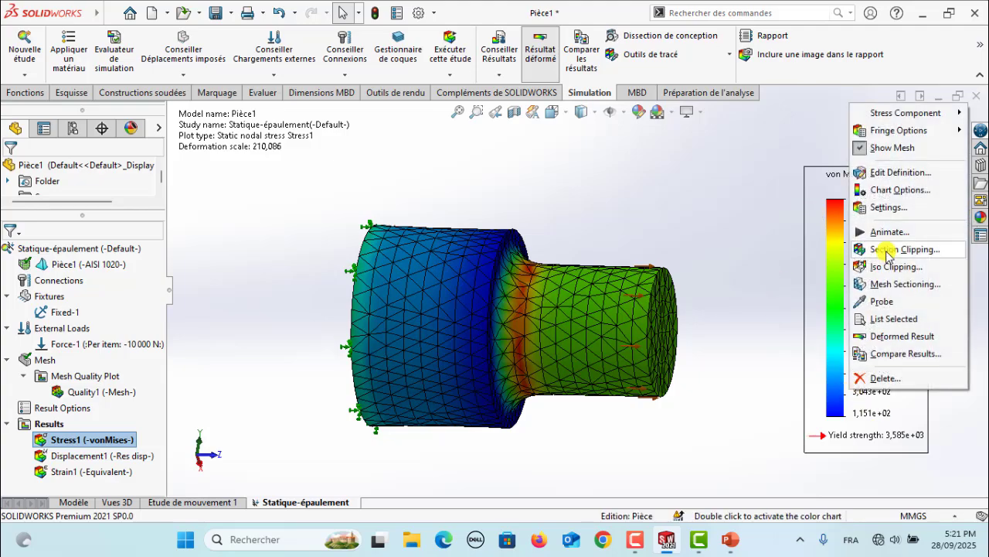
{"action": "left_click", "coordinate": [886, 207]}
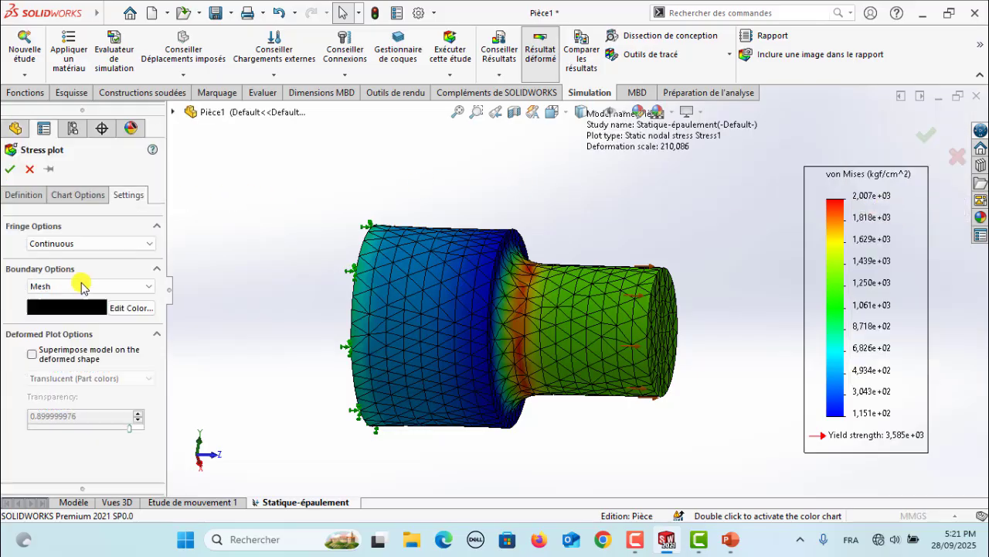
{"action": "left_click", "coordinate": [23, 195]}
{"action": "left_click", "coordinate": [82, 266]}
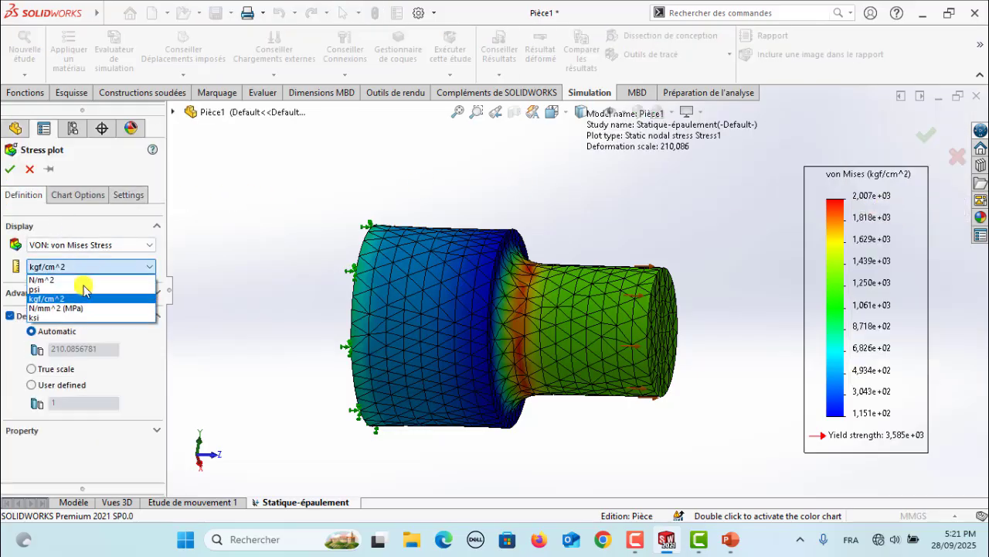
{"action": "left_click", "coordinate": [78, 307]}
{"action": "left_click", "coordinate": [9, 169]}
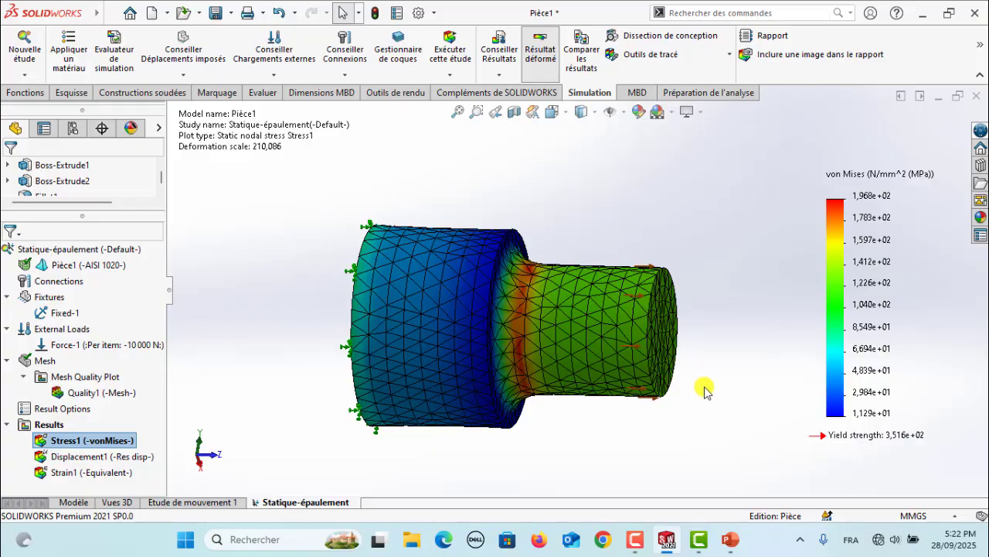
{"action": "scroll", "coordinate": [707, 382], "scroll_direction": "up", "scroll_amount": 1}
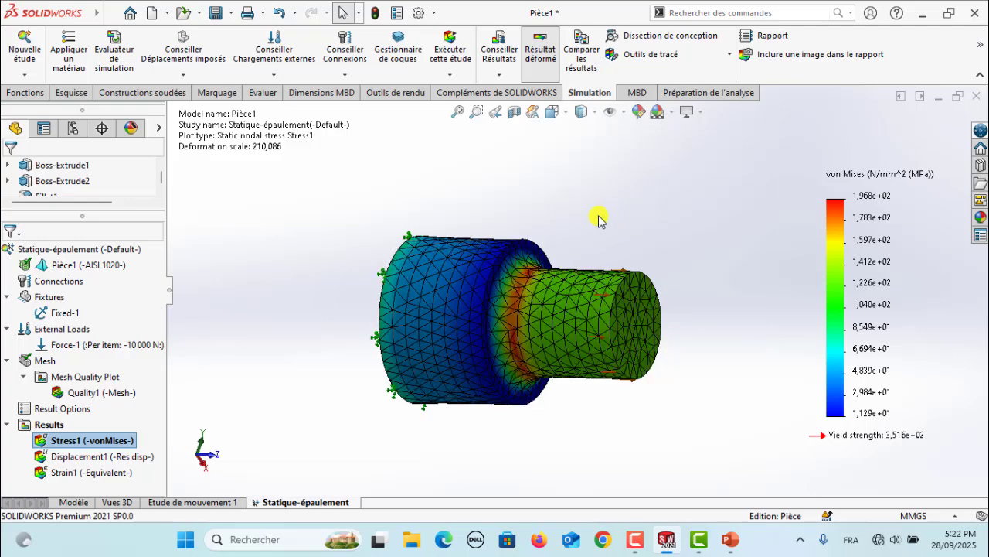
{"action": "scroll", "coordinate": [592, 387], "scroll_direction": "down", "scroll_amount": 1}
{"action": "scroll", "coordinate": [591, 387], "scroll_direction": "up", "scroll_amount": 1}
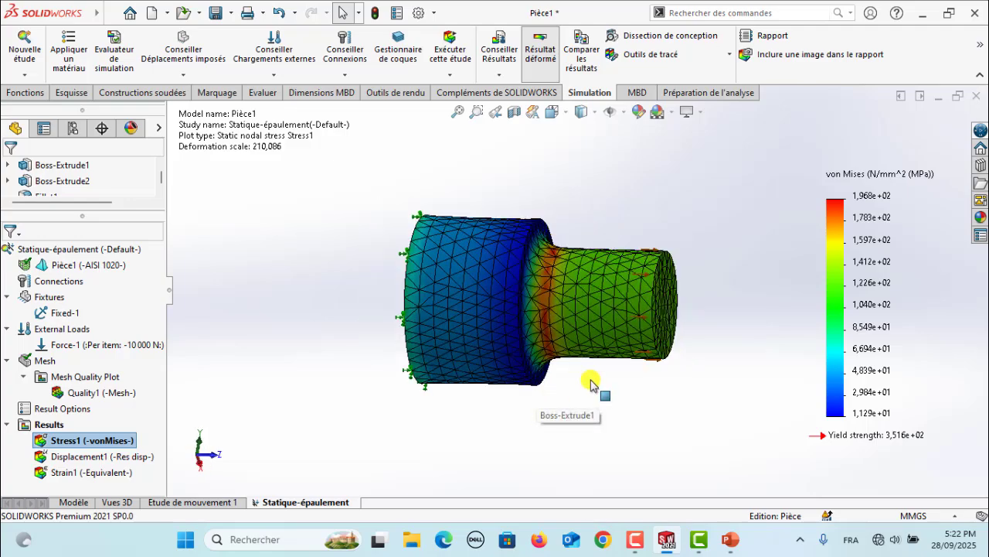